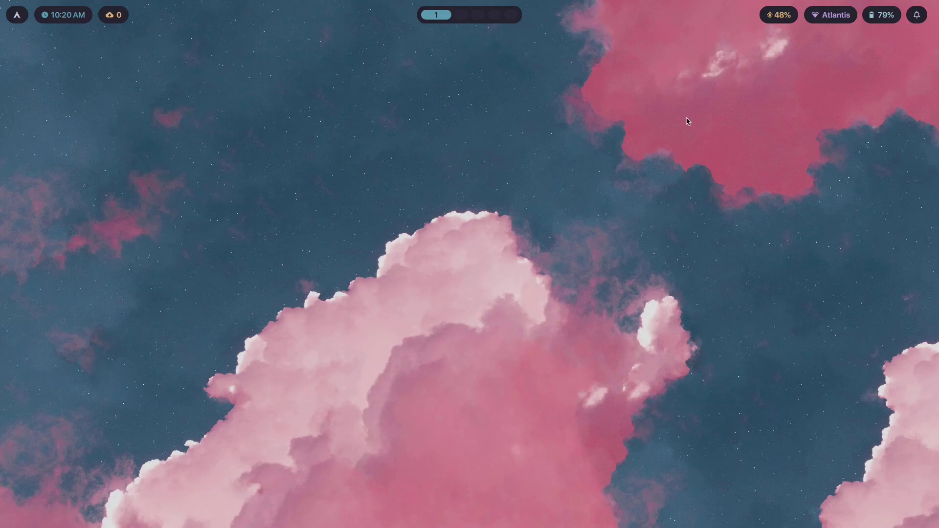
# Switch the desktop theme to nightfox.
pyautogui.press('super+shift+t')
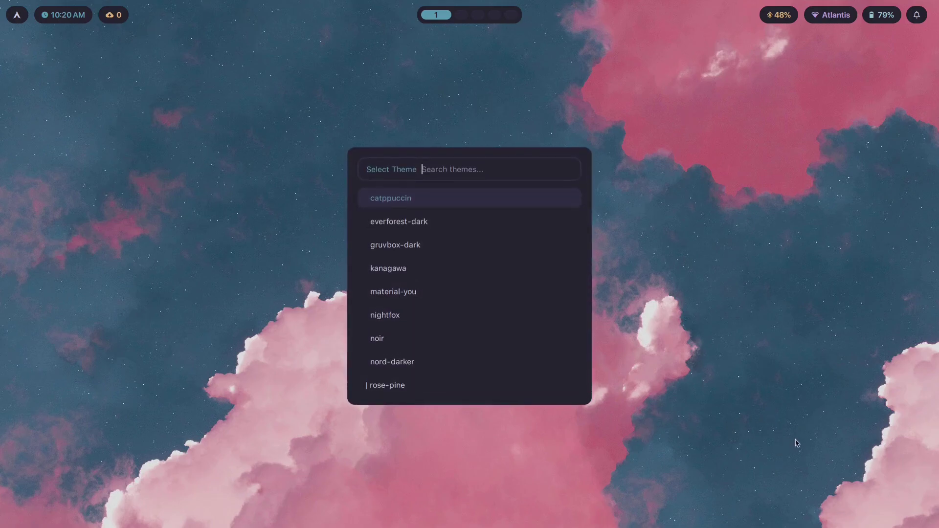
pyautogui.press('Down')
pyautogui.press('Down')
pyautogui.press('Down')
pyautogui.press('Down')
pyautogui.press('Down')
pyautogui.press('Down')
pyautogui.press('Up')
pyautogui.press('Return')
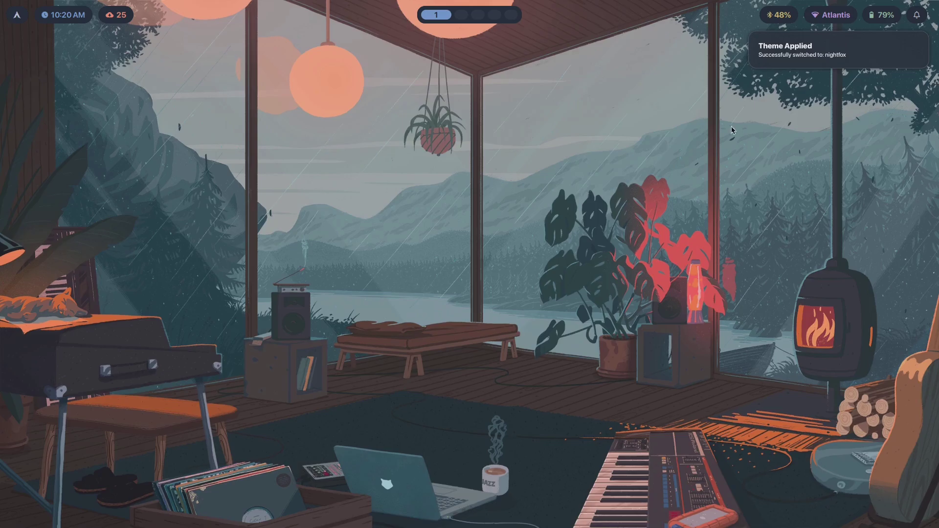
# Open a terminal and check how Neovim looks in the theme, starting it without a file and quitting.
pyautogui.press('super+Return')
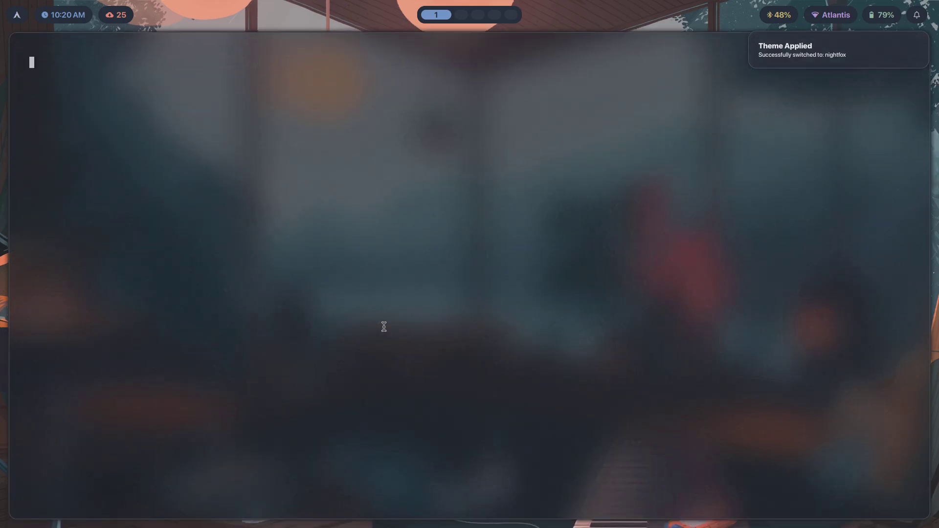
pyautogui.write('nvim')
pyautogui.press('Return')
pyautogui.write(':q')
pyautogui.press('Return')
# View calc.rb from Playground/Ruby in Neovim to check its syntax colours, and close the terminal.
pyautogui.write('nvim ')
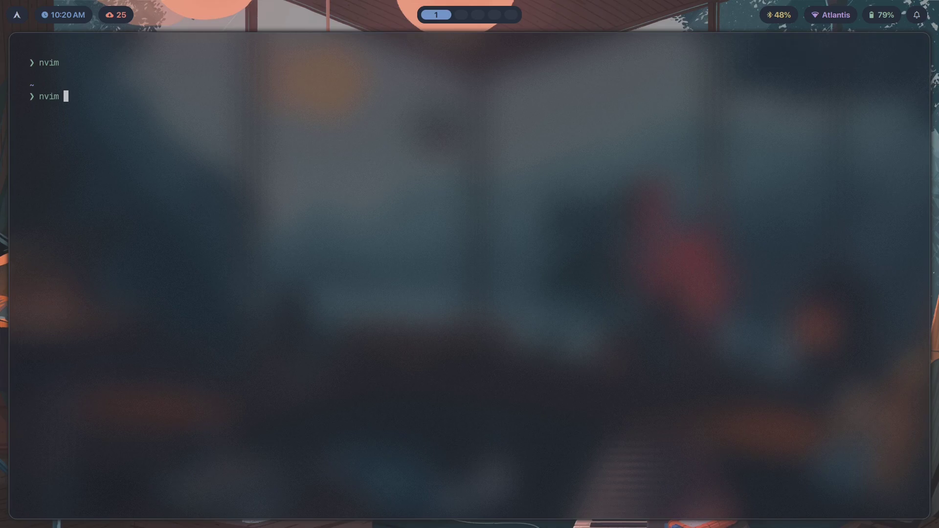
pyautogui.write('Play')
pyautogui.press('Tab')
pyautogui.press('Tab')
pyautogui.press('Tab')
pyautogui.press('Tab')
pyautogui.press('Tab')
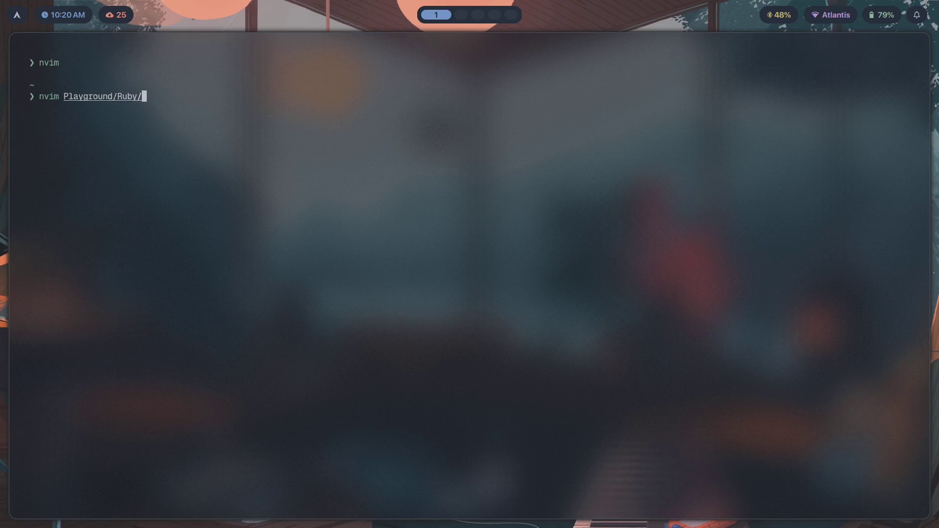
pyautogui.press('Return')
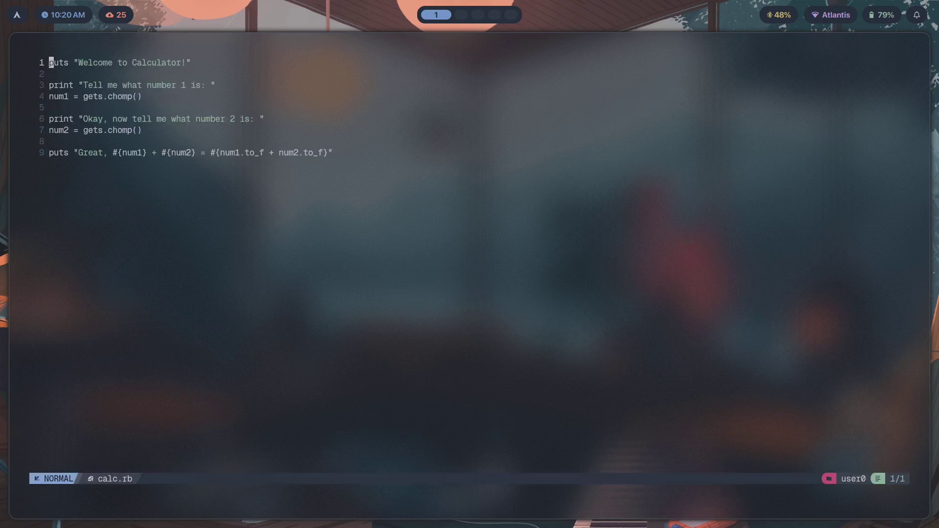
pyautogui.click(248, 184)
pyautogui.press('super+q')
# Launch VSCodium - Wayland to examine the theme on numbers.rb, and close the editor.
pyautogui.press('super+d')
pyautogui.write('vsc')
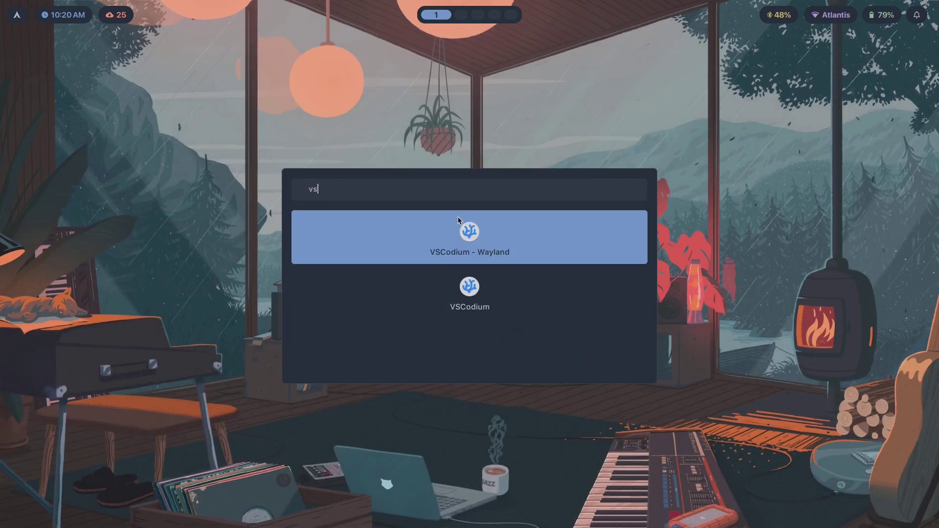
pyautogui.press('Return')
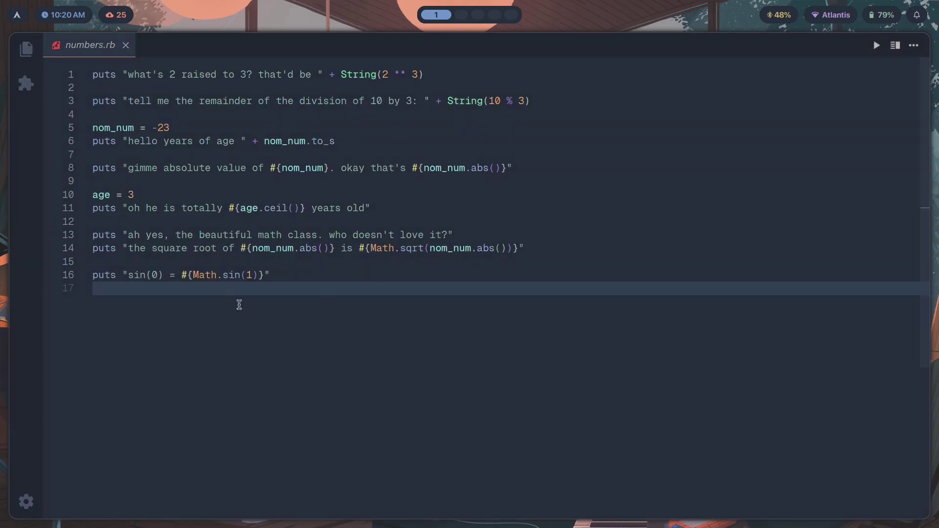
pyautogui.hotkey('ctrl', 'a')
pyautogui.click(178, 321)
pyautogui.press('super+q')
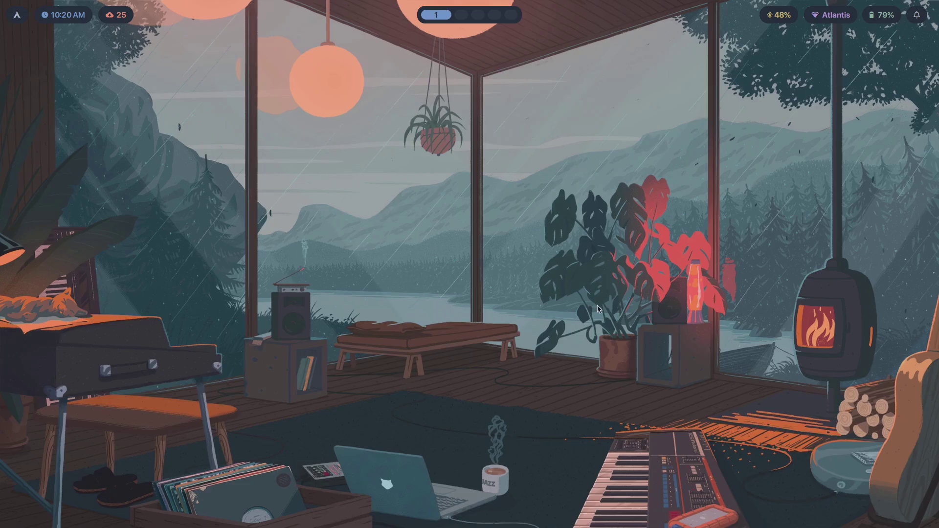
# Change the desktop wallpaper to layered-waves.png.
pyautogui.press('super+w')
pyautogui.press('Right')
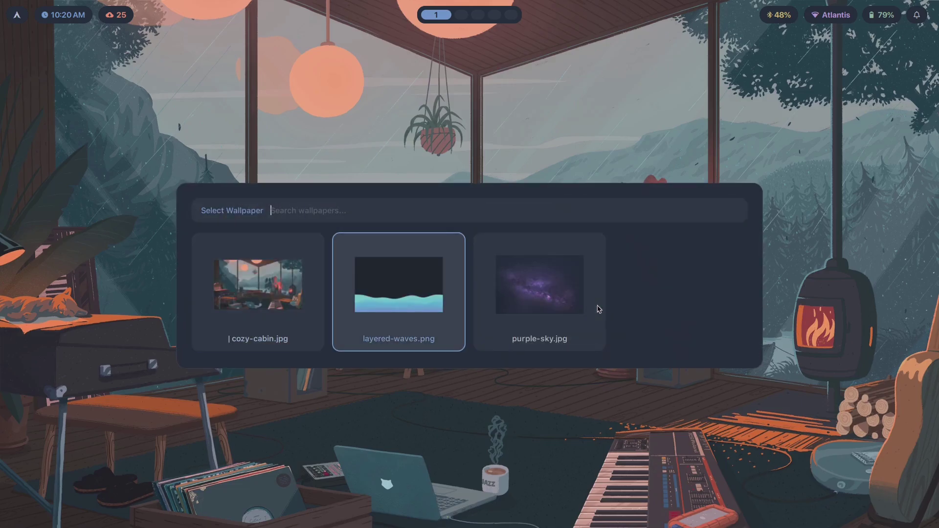
pyautogui.press('Return')
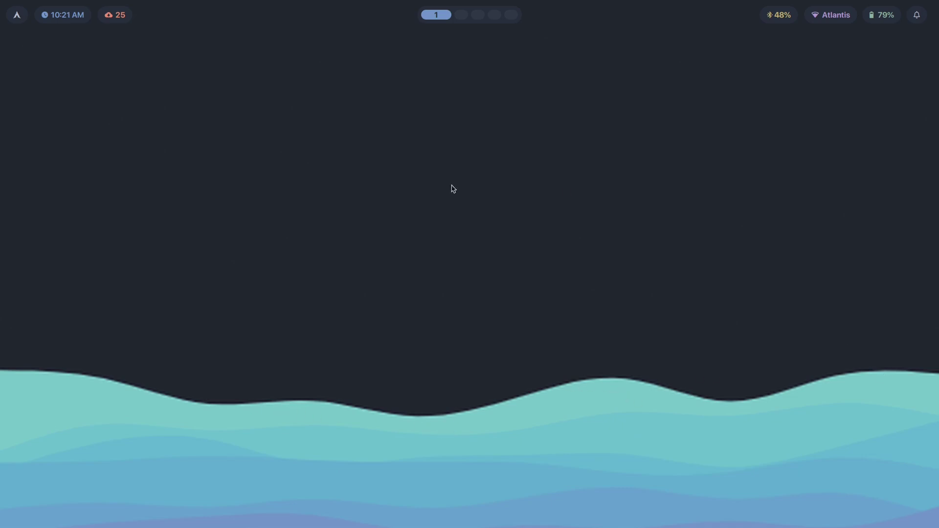
# Set the desktop wallpaper to cozy-cabin.jpg.
pyautogui.press('super+2')
pyautogui.press('super+1')
pyautogui.press('super+space')
pyautogui.press('Escape')
pyautogui.press('super+w')
pyautogui.press('Return')
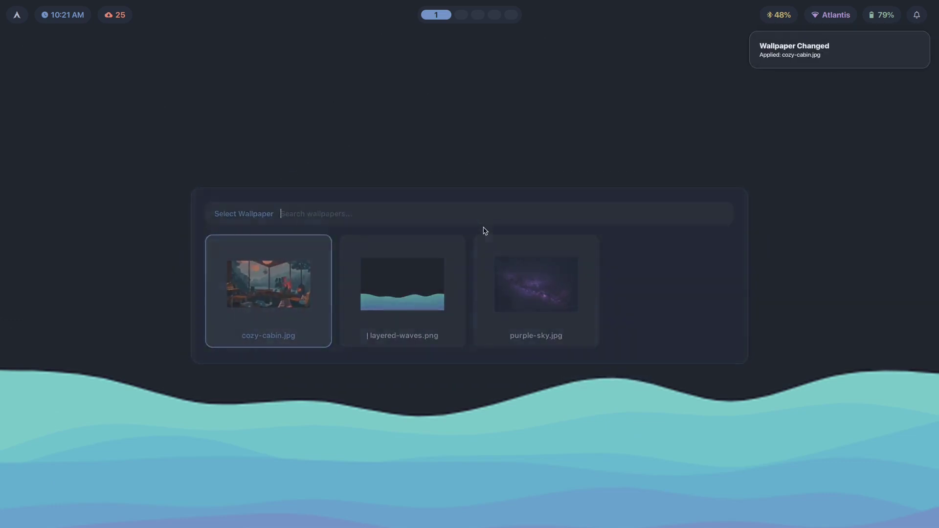
# Switch the desktop theme to rose-pine.
pyautogui.press('super+t')
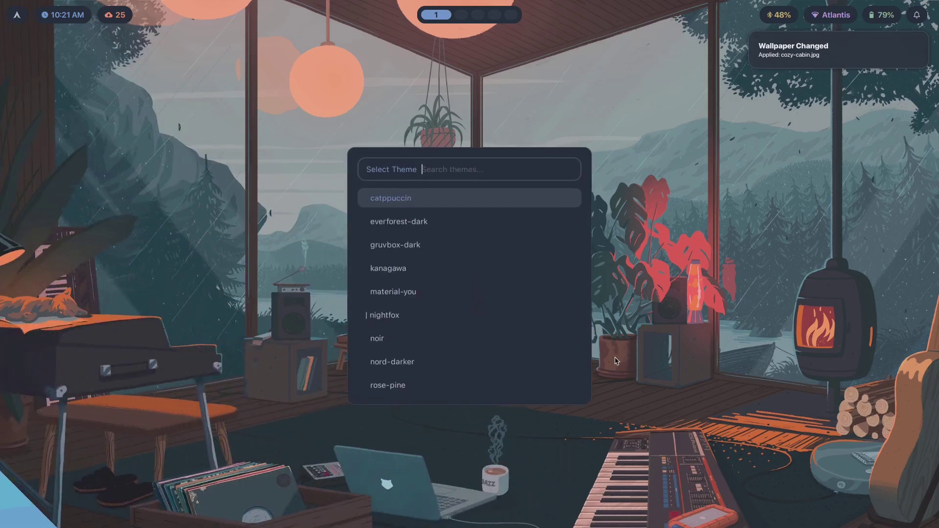
pyautogui.press('Down')
pyautogui.press('Down')
pyautogui.press('Down')
pyautogui.press('Down')
pyautogui.press('Down')
pyautogui.press('Down')
pyautogui.press('Down')
pyautogui.press('Down')
pyautogui.press('Return')
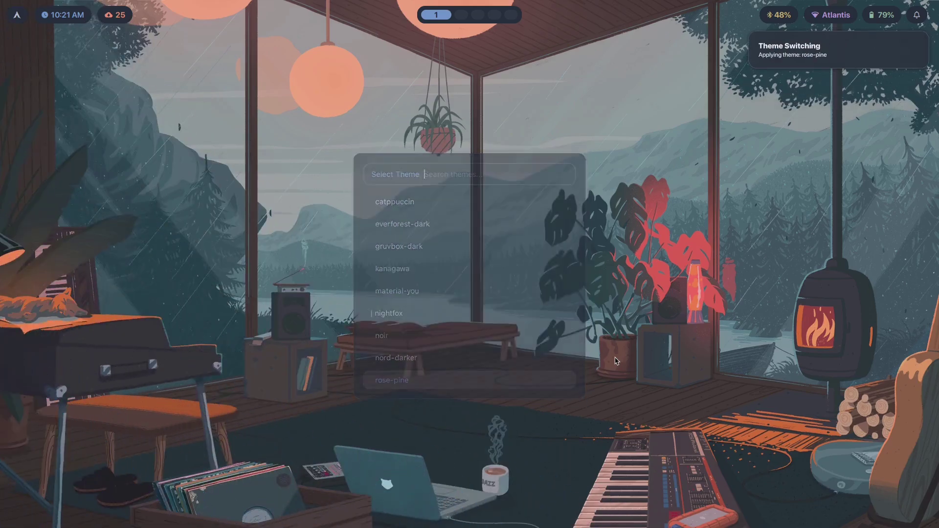
# Open the web browser, go to haikei.app and start its free design editor.
pyautogui.press('super+b')
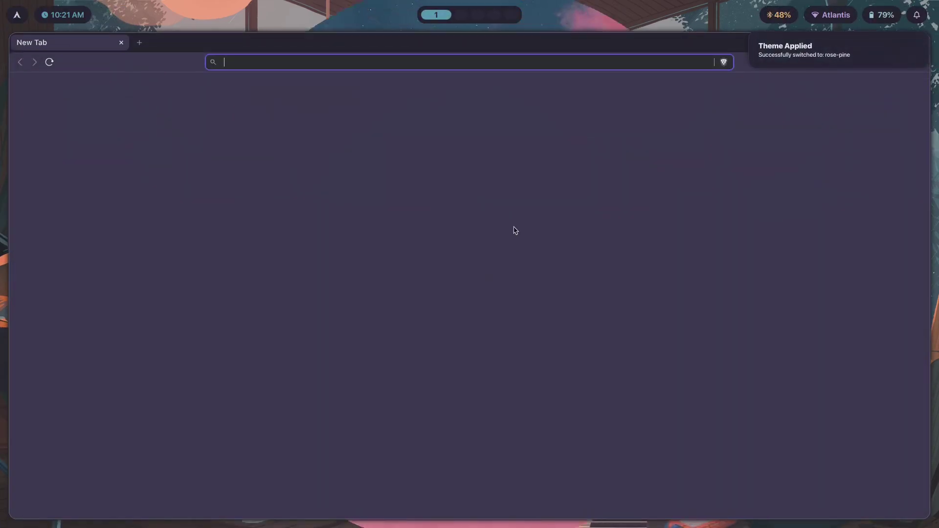
pyautogui.press('super+2')
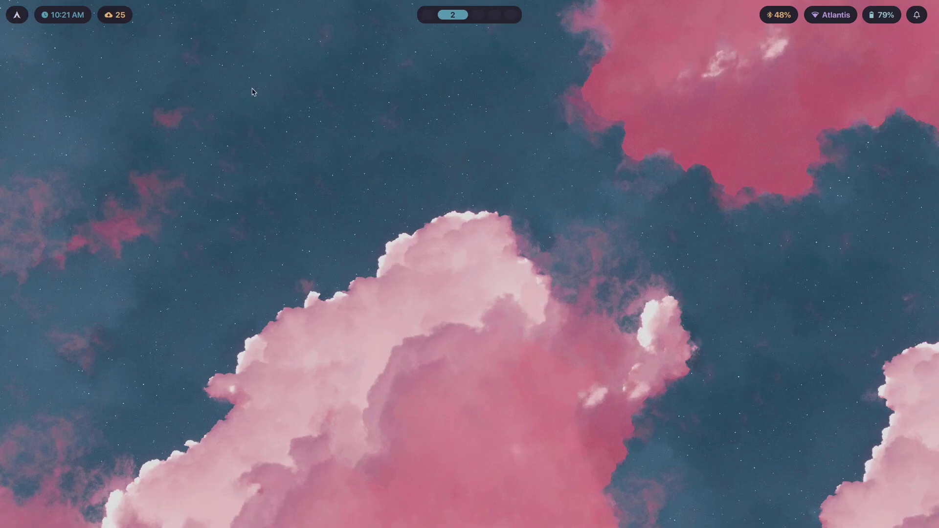
pyautogui.press('super+1')
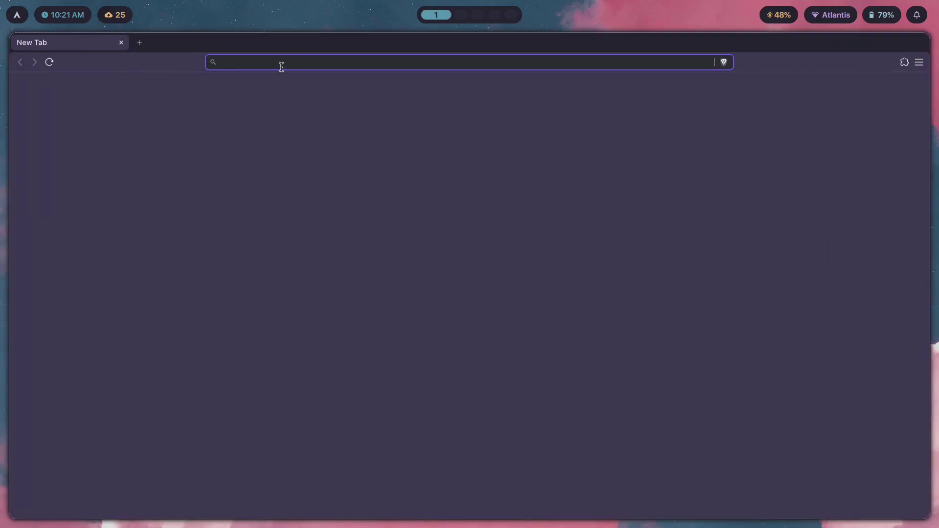
pyautogui.write('haikei.app')
pyautogui.press('Return')
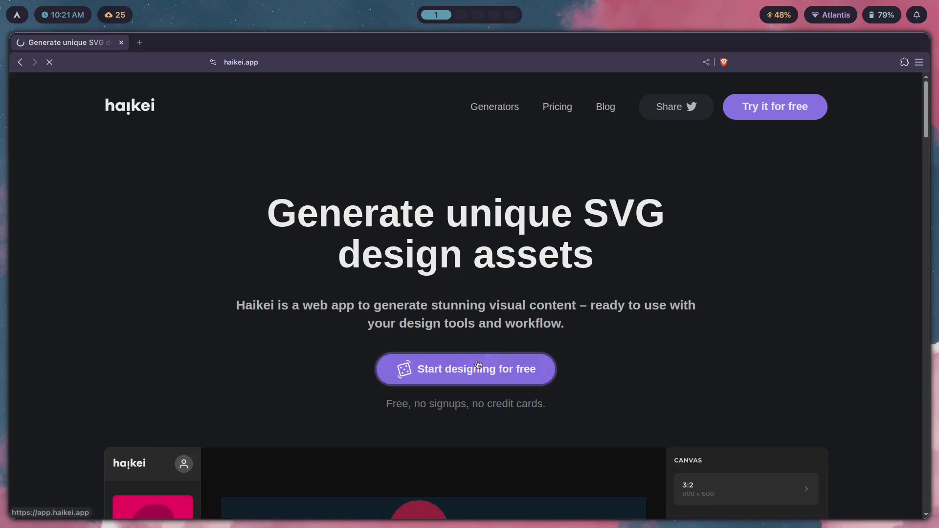
pyautogui.click(430, 371)
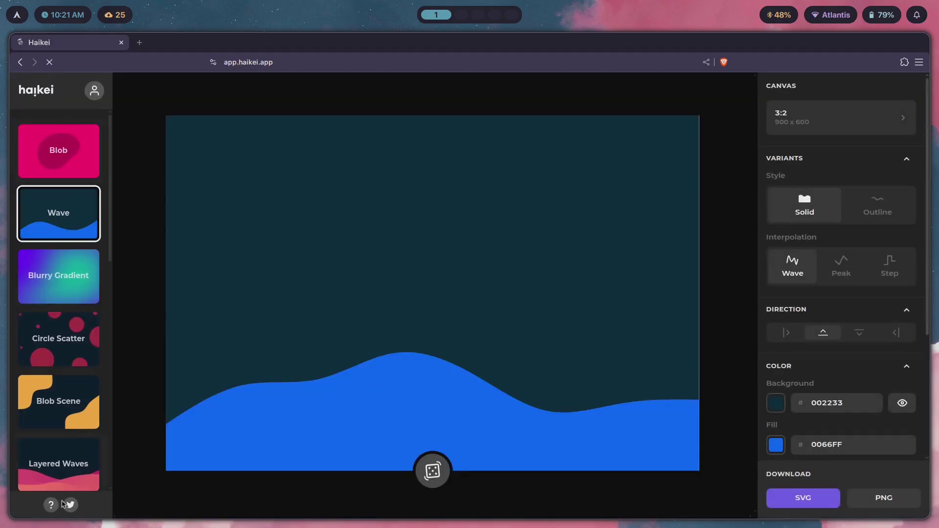
# Choose the Layered Waves generator and open its background colour for editing.
pyautogui.scroll(-10, 58, 216)
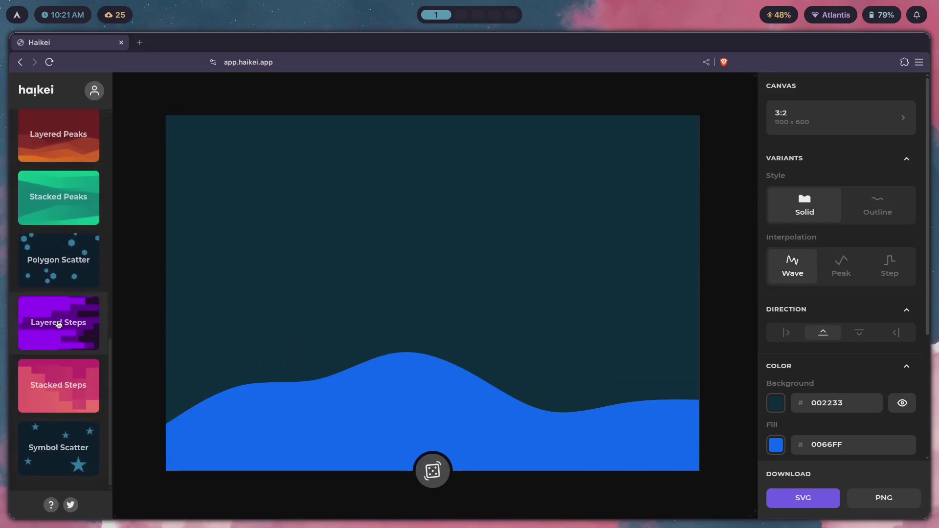
pyautogui.scroll(3, 59, 325)
pyautogui.scroll(4, 42, 191)
pyautogui.click(58, 235)
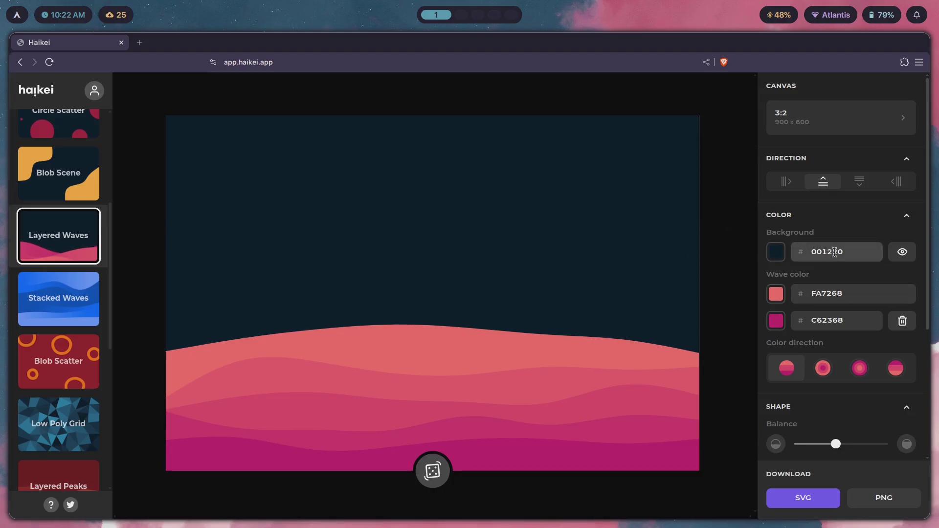
pyautogui.click(834, 252)
# Apply the nightfox theme from the empty workspace 2.
pyautogui.press('super+2')
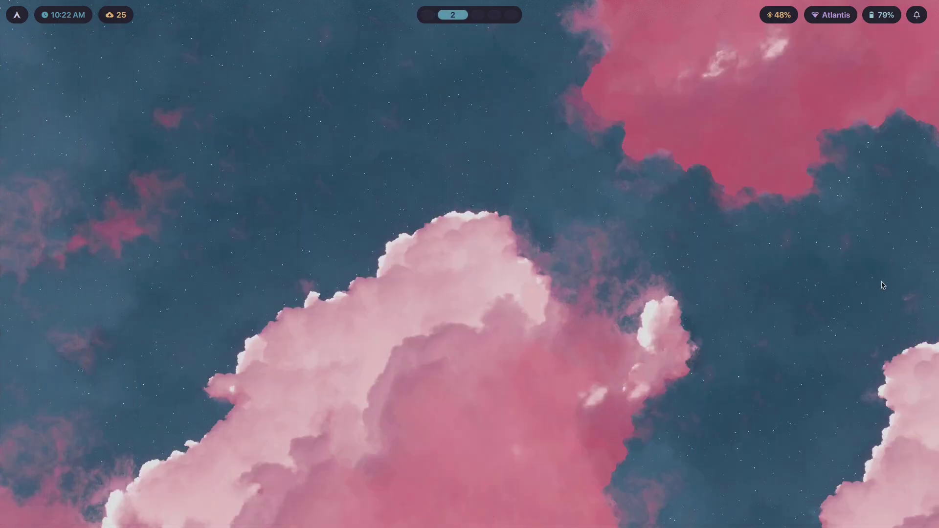
pyautogui.press('super+t')
pyautogui.press('Down')
pyautogui.press('Down')
pyautogui.press('Down')
pyautogui.press('Down')
pyautogui.press('Down')
pyautogui.press('Return')
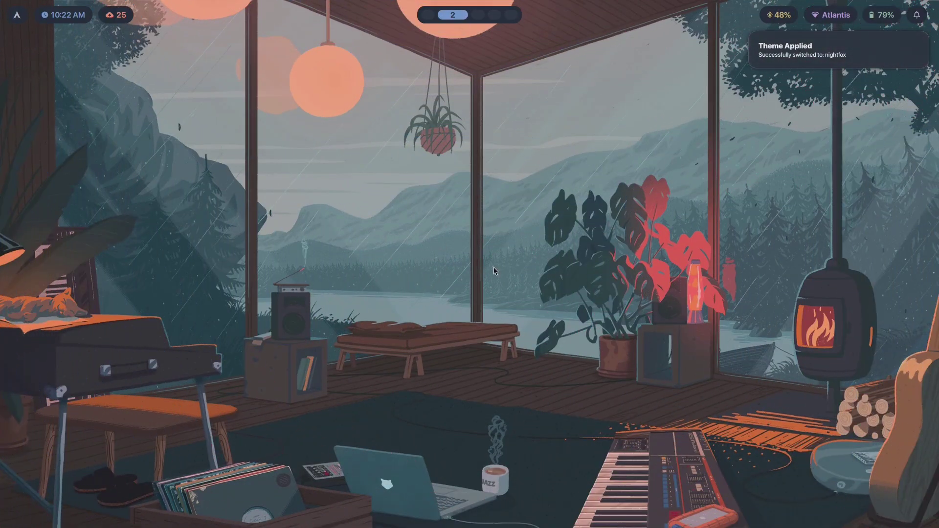
# Open .config/waybar/colors/custom/nightfox.css in Neovim from a new terminal.
pyautogui.press('super+Return')
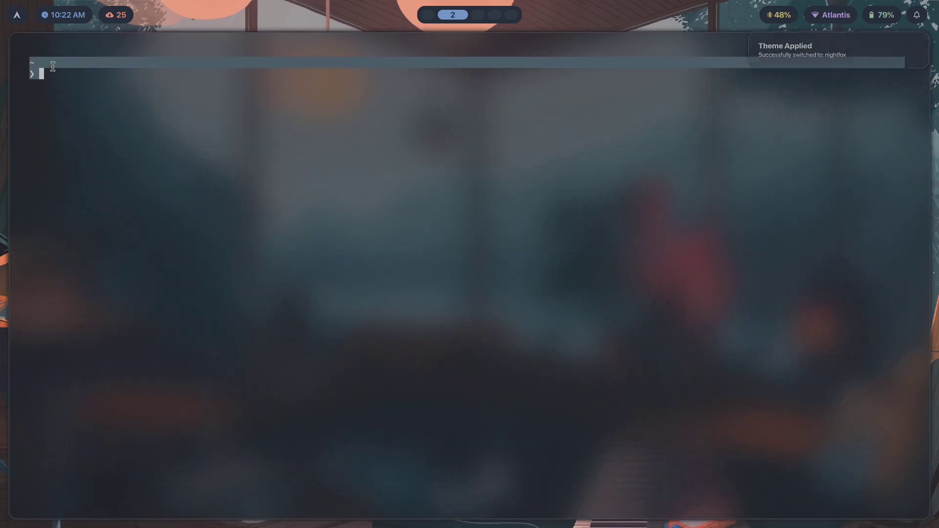
pyautogui.write('nvim .config/waybar/')
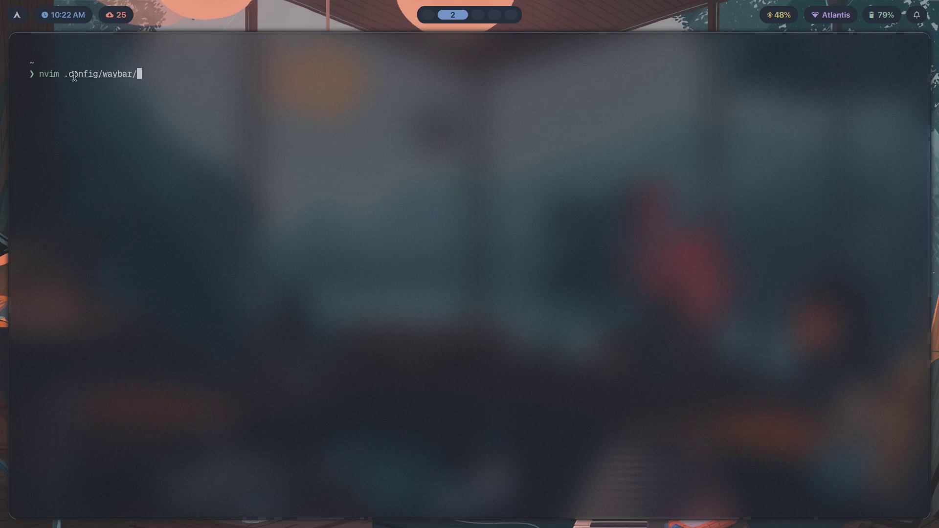
pyautogui.write('colors/')
pyautogui.press('Tab')
pyautogui.press('Tab')
pyautogui.press('Tab')
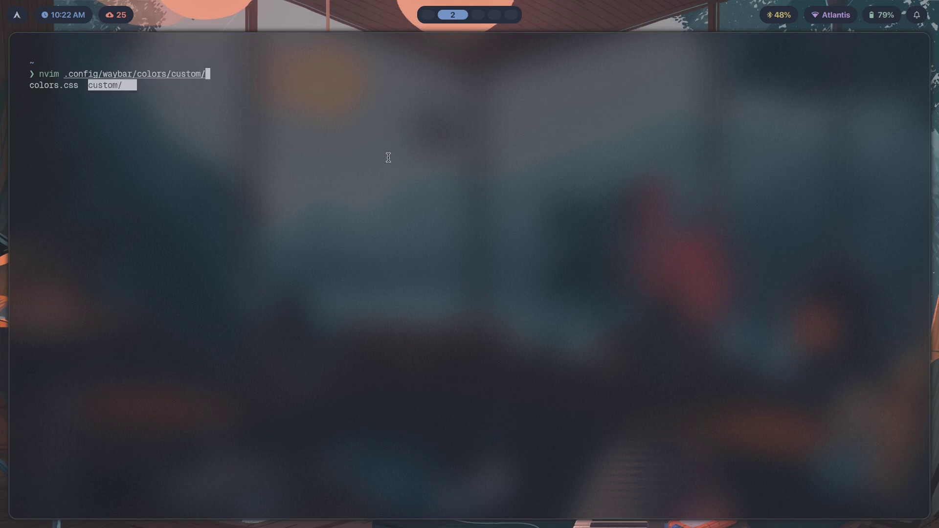
pyautogui.write('night')
pyautogui.press('Tab')
pyautogui.press('Return')
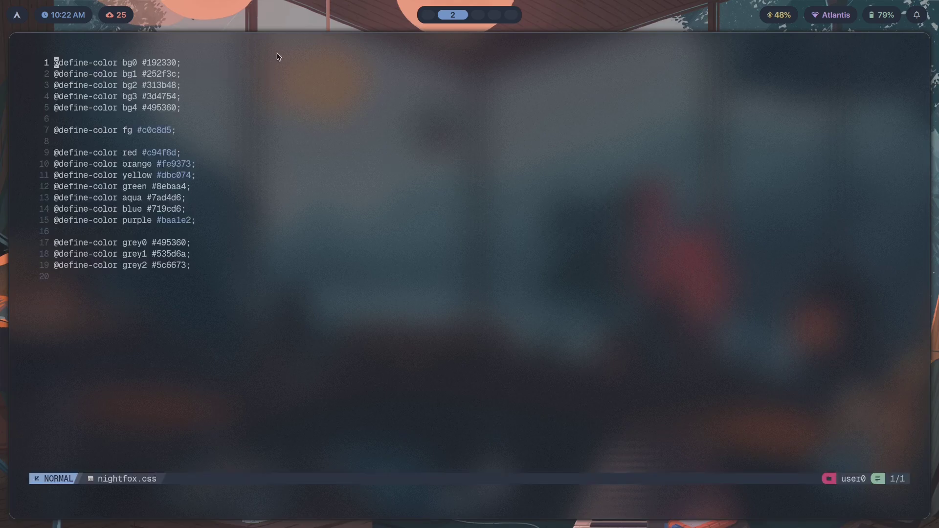
# Browse the available wallpapers and themes in their selectors on workspace 3.
pyautogui.press('super+3')
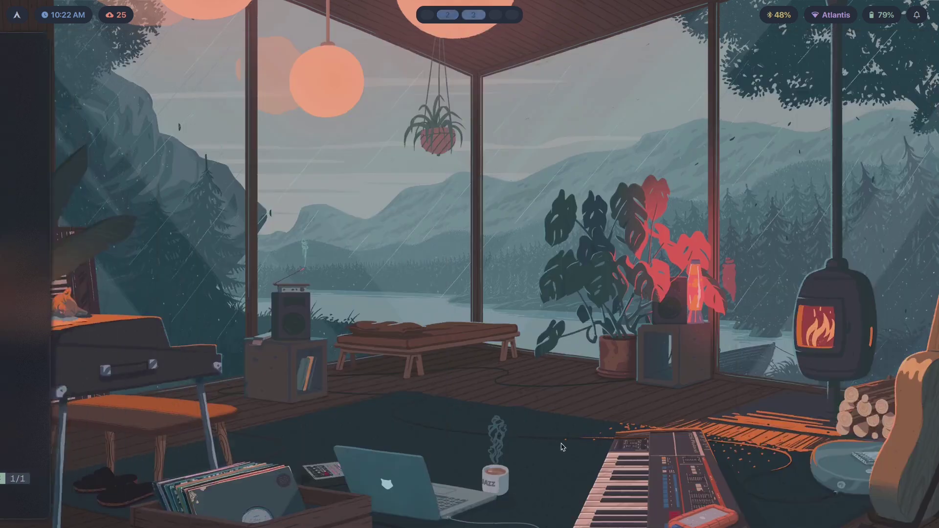
pyautogui.press('super+w')
pyautogui.press('Right')
pyautogui.press('Escape')
pyautogui.press('super+t')
pyautogui.press('Up')
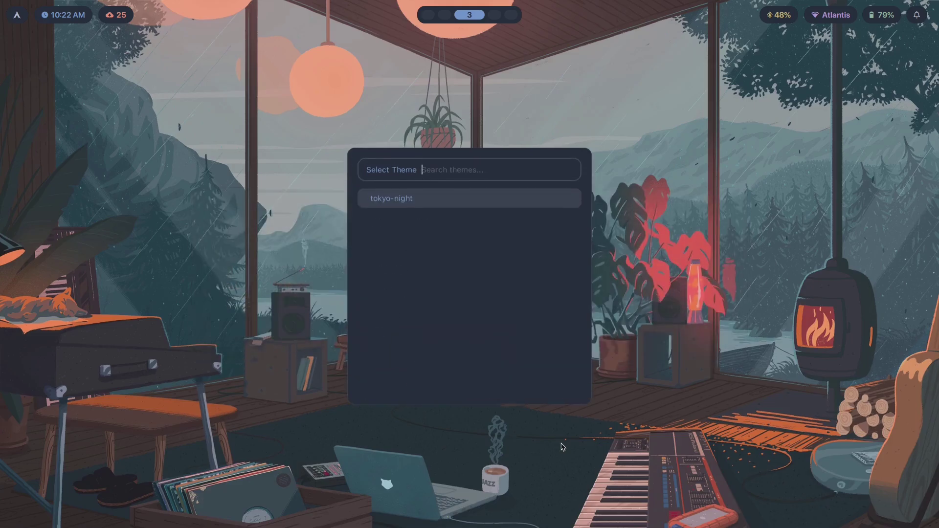
pyautogui.press('Down')
pyautogui.press('Down')
pyautogui.press('Down')
pyautogui.press('Down')
pyautogui.press('Down')
pyautogui.press('Down')
pyautogui.press('Up')
pyautogui.press('Up')
pyautogui.press('Return')
# Look up the bg0 colour definition in nightfox.css on workspace 2.
pyautogui.press('super+2')
pyautogui.click(209, 351)
pyautogui.moveTo(254, 292); pyautogui.dragTo(115, 98)
pyautogui.click(105, 284)
pyautogui.moveTo(174, 121); pyautogui.dragTo(56, 61)
pyautogui.click(138, 125)
pyautogui.moveTo(192, 127); pyautogui.dragTo(46, 58)
pyautogui.click(115, 82)
pyautogui.moveTo(184, 62); pyautogui.dragTo(25, 59)
pyautogui.click(120, 62)
# Set the background colour of the Layered Waves design in Haikei to 192330.
pyautogui.press('super+1')
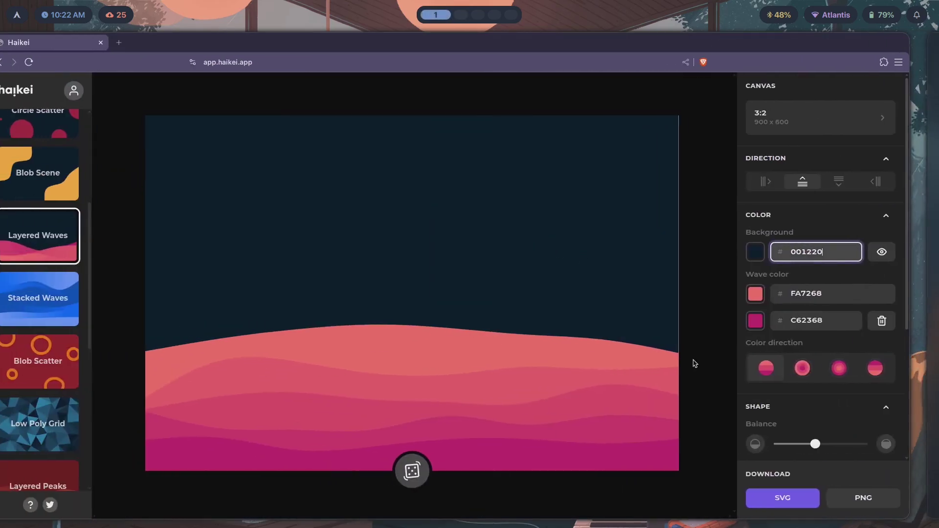
pyautogui.hotkey('ctrl', 'a')
pyautogui.write('192320')
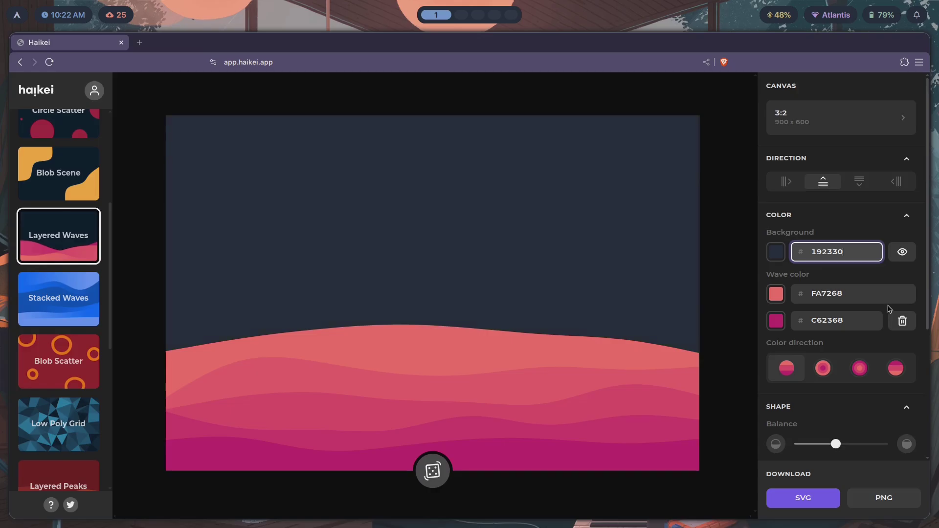
# Look up the aqua and blue definitions in nightfox.css for the first wave colour and return to Haikei.
pyautogui.click(857, 292)
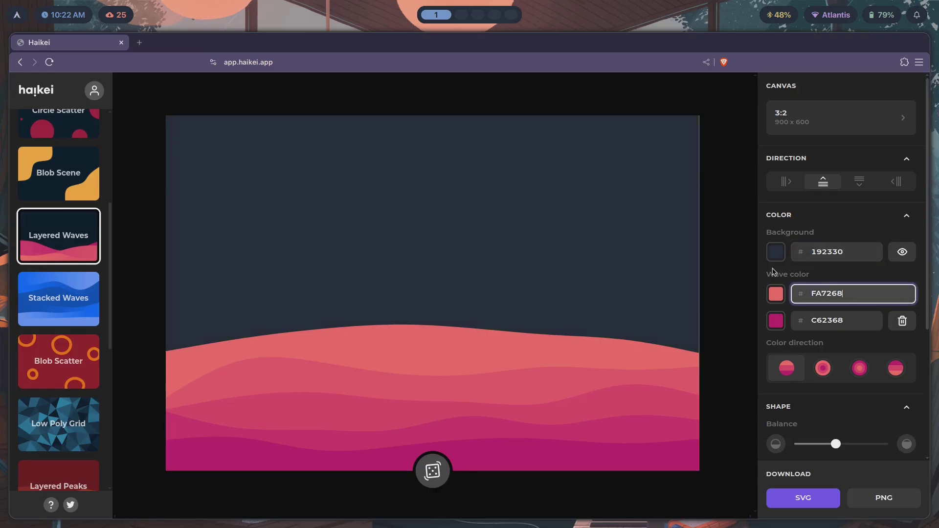
pyautogui.press('super+2')
pyautogui.hotkey('shift', 'g')
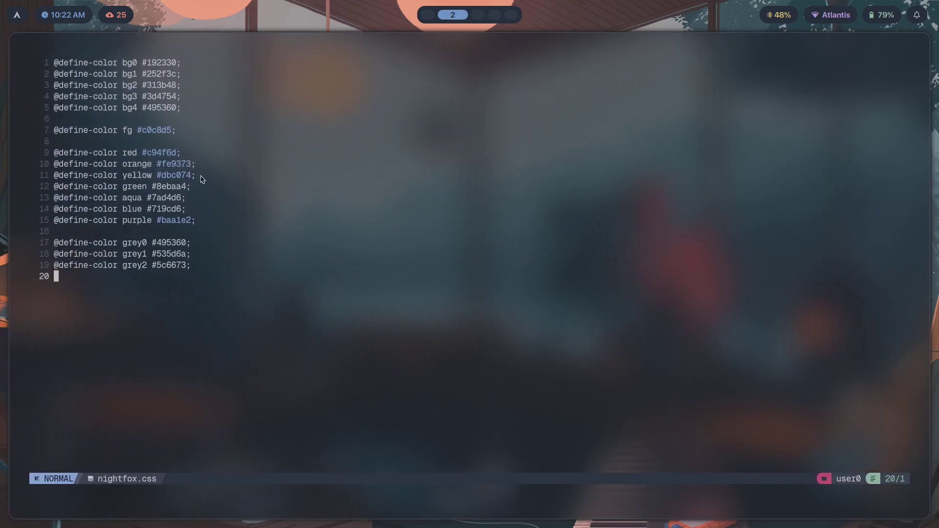
pyautogui.moveTo(178, 153); pyautogui.dragTo(143, 142)
pyautogui.click(140, 186)
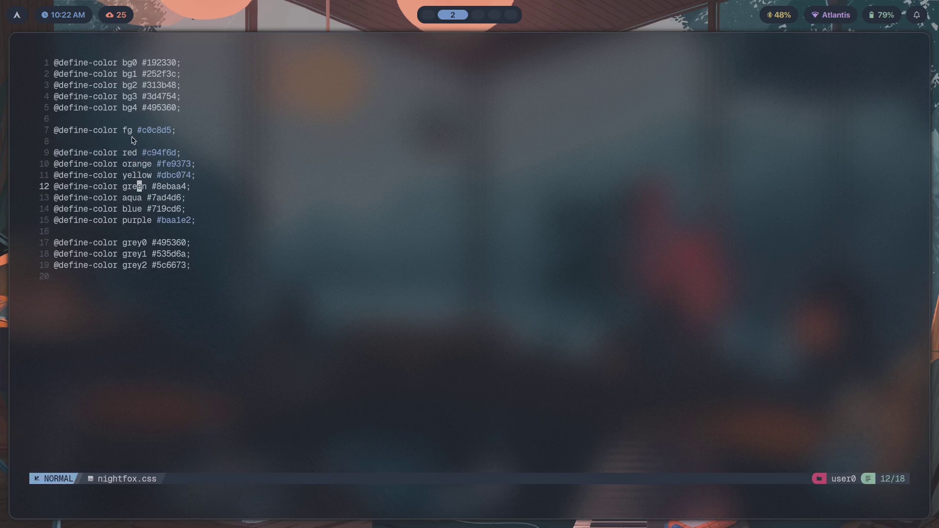
pyautogui.click(189, 201)
pyautogui.click(196, 208)
pyautogui.press('super+1')
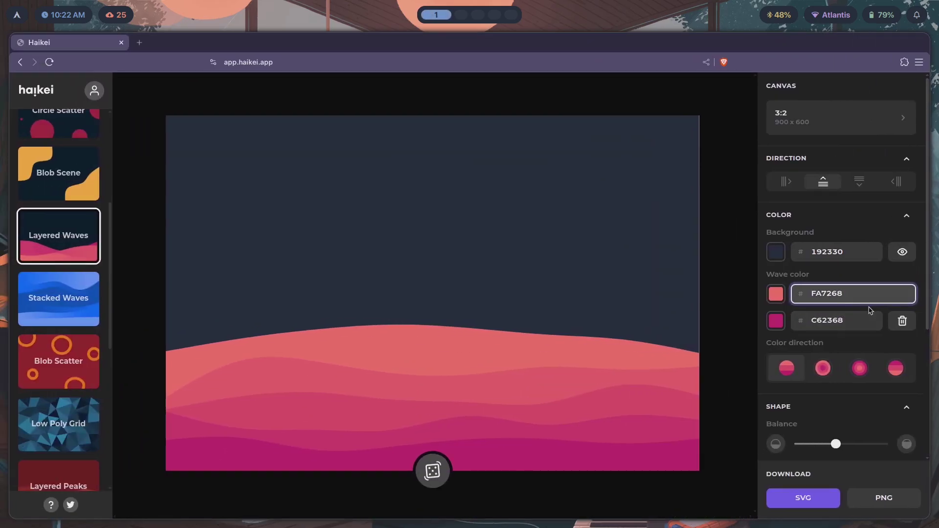
# Set the first wave colour of the Layered Waves design to c94f6d.
pyautogui.press('BackSpace')
pyautogui.press('BackSpace')
pyautogui.press('BackSpace')
pyautogui.press('BackSpace')
pyautogui.press('BackSpace')
pyautogui.press('BackSpace')
pyautogui.write('c94f6d')
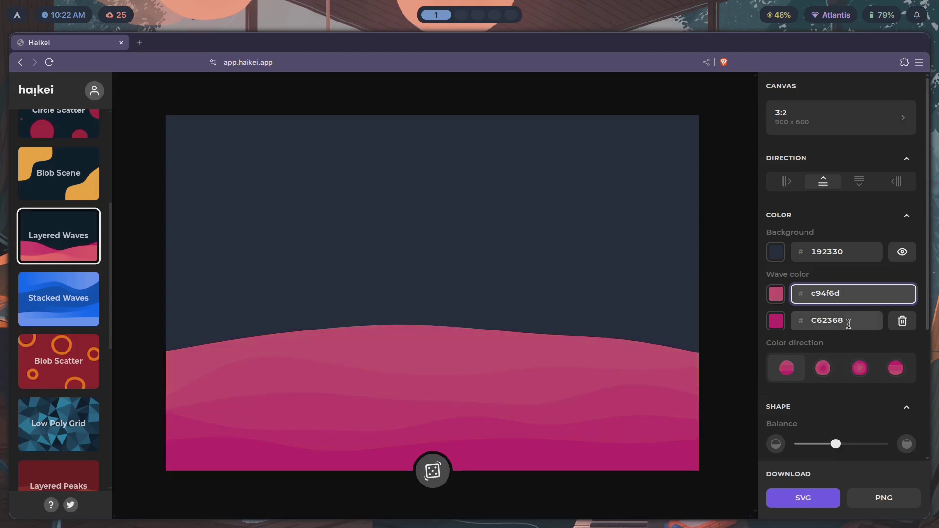
# Copy the purple value from nightfox.css on workspace 2 and set the second wave colour in Haikei to baa1e2.
pyautogui.press('super+2')
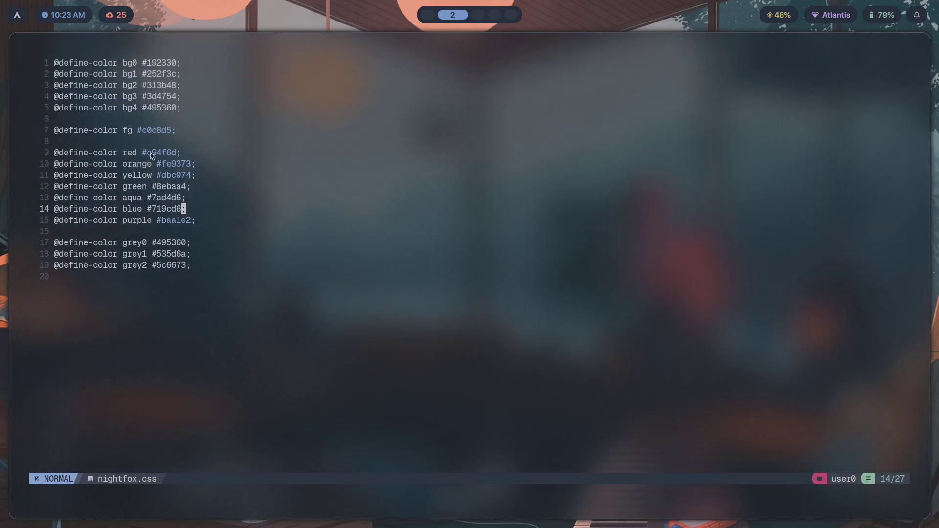
pyautogui.moveTo(234, 223); pyautogui.dragTo(85, 219)
pyautogui.click(143, 219)
pyautogui.rightClick(178, 226)
pyautogui.click(206, 264)
pyautogui.press('super+1')
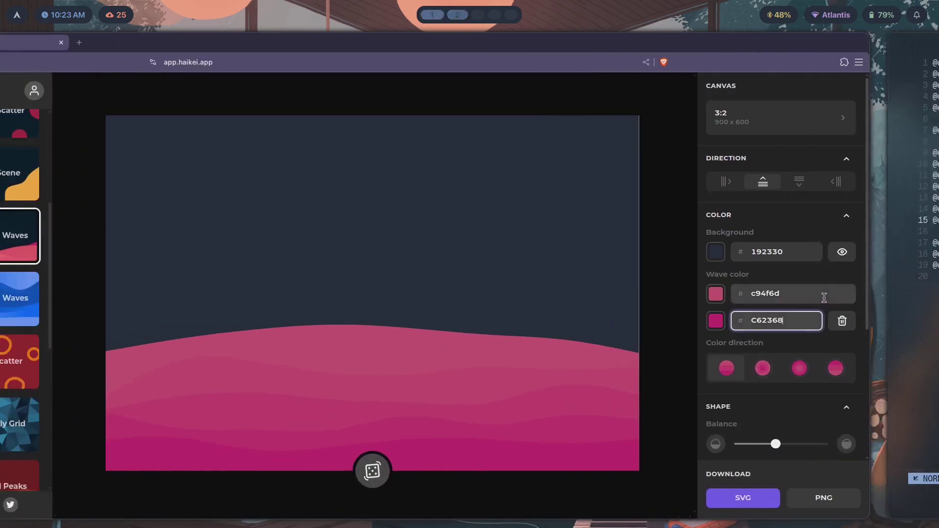
pyautogui.hotkey('ctrl', 'a')
pyautogui.hotkey('ctrl', 'v')
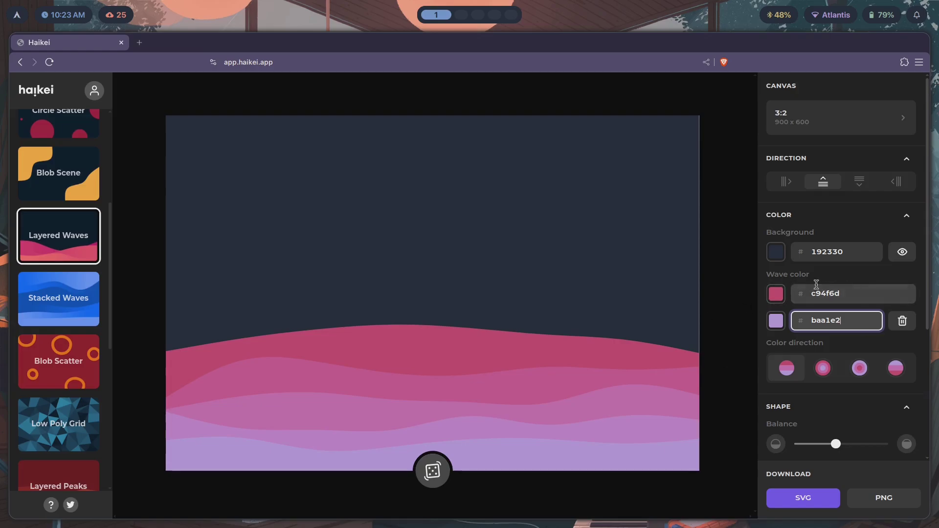
# Reverse the wave colour direction and replace the second wave colour with the blue value 719cd6 from nightfox.css.
pyautogui.click(895, 367)
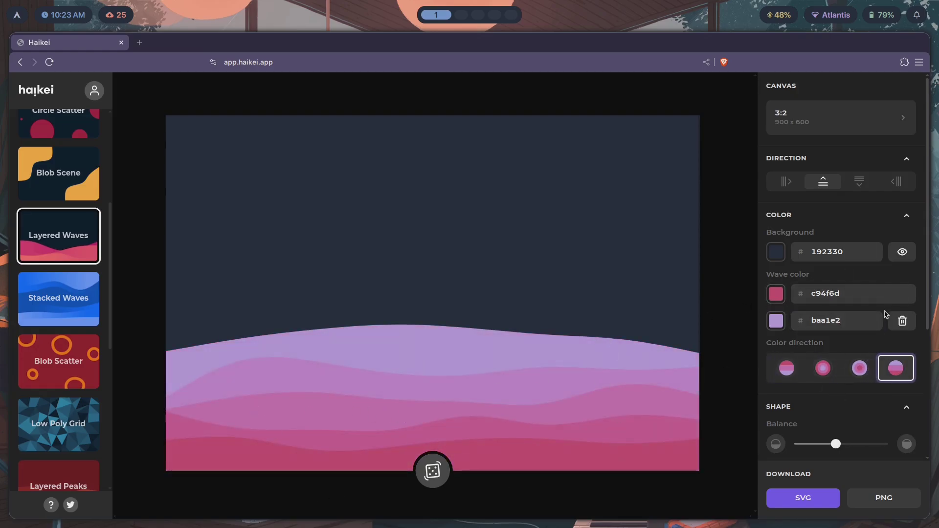
pyautogui.doubleClick(865, 324)
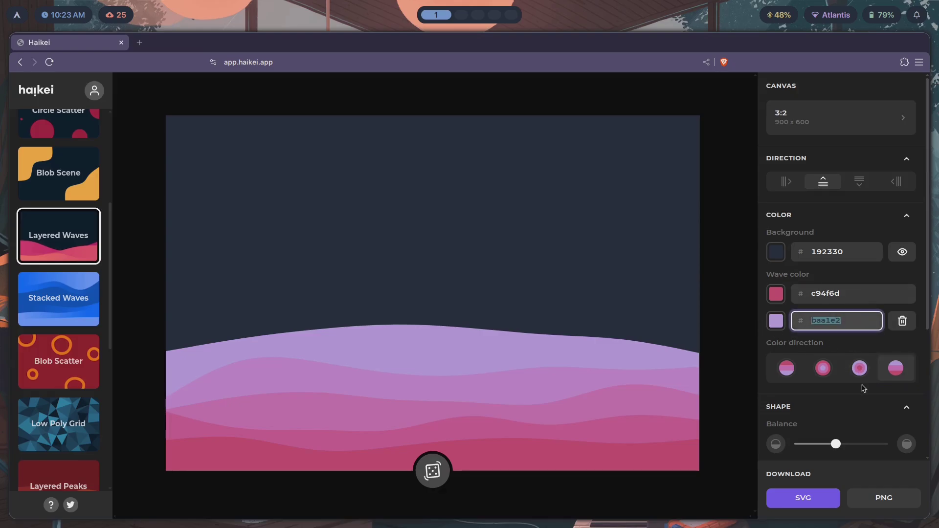
pyautogui.press('super+2')
pyautogui.rightClick(168, 215)
pyautogui.press('super+Left')
pyautogui.hotkey('ctrl', 'v')
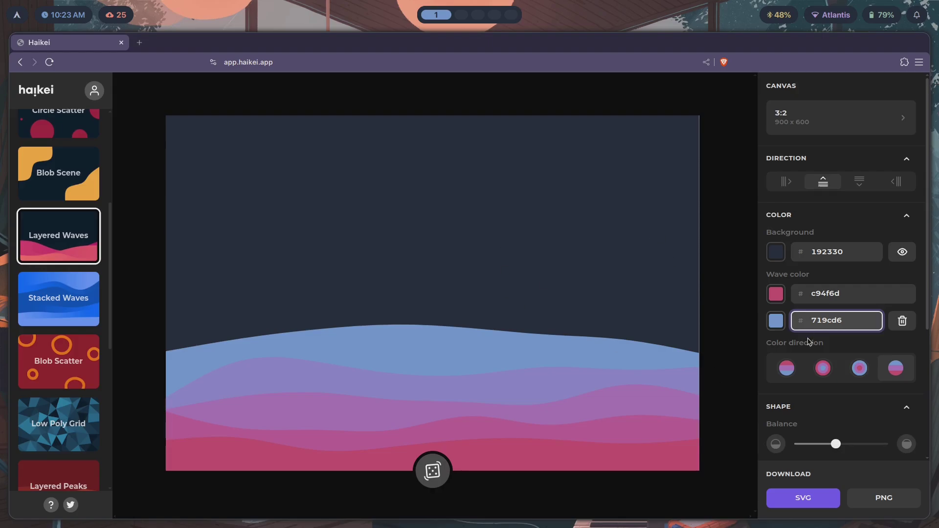
# Try higher Balance settings for the waves, up to the maximum, and restore the original balance.
pyautogui.scroll(-4, 809, 342)
pyautogui.scroll(-1, 887, 353)
pyautogui.moveTo(836, 251); pyautogui.dragTo(867, 250)
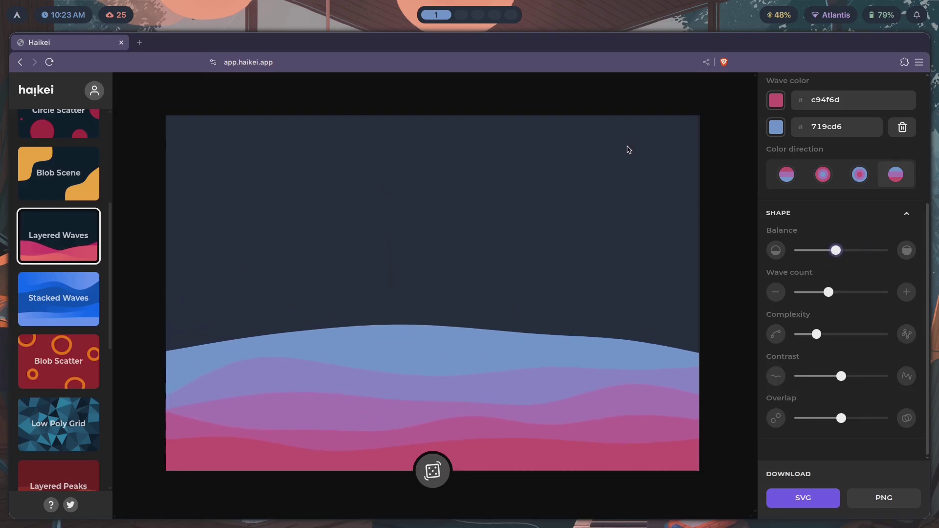
pyautogui.moveTo(836, 250); pyautogui.dragTo(889, 250)
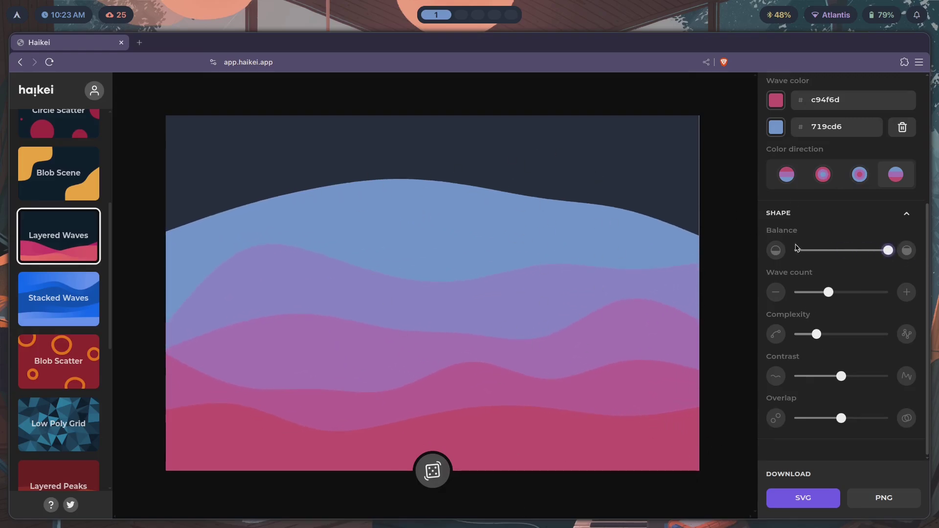
pyautogui.click(846, 250)
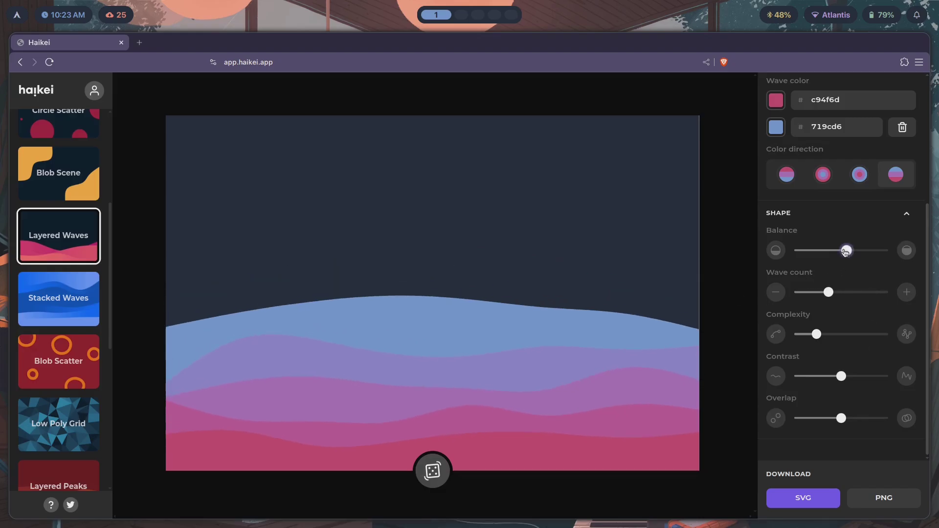
pyautogui.moveTo(845, 251); pyautogui.dragTo(836, 251)
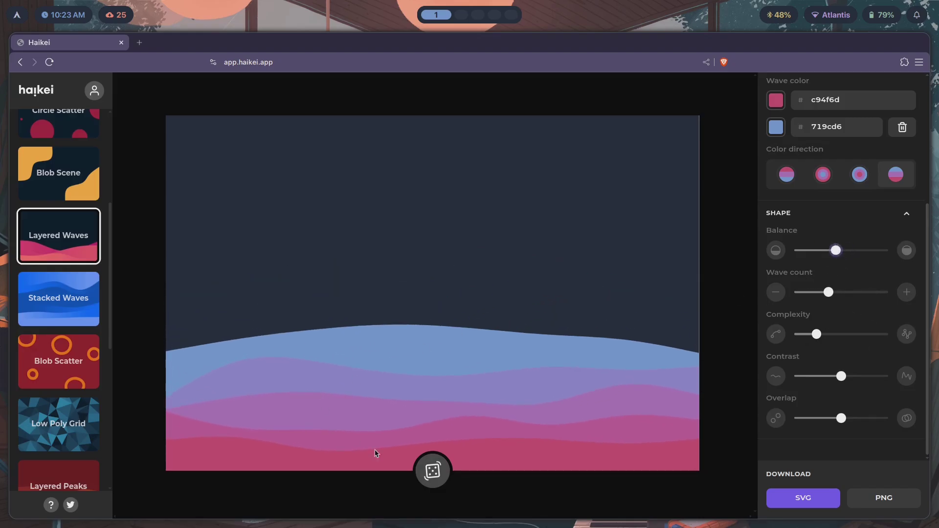
# Apply layered-waves.png as the desktop wallpaper from the wallpaper selector on workspace 3.
pyautogui.press('super+2')
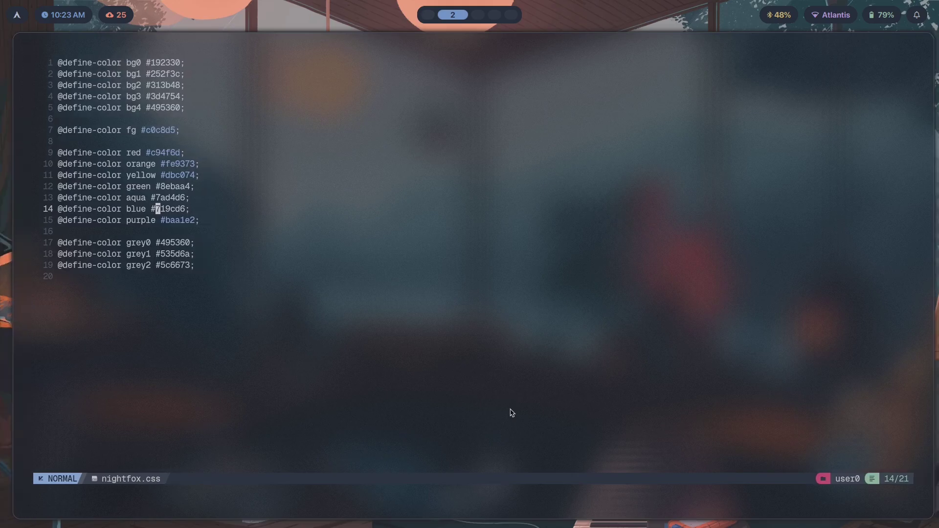
pyautogui.press('super+3')
pyautogui.press('super+w')
pyautogui.press('Right')
pyautogui.press('Return')
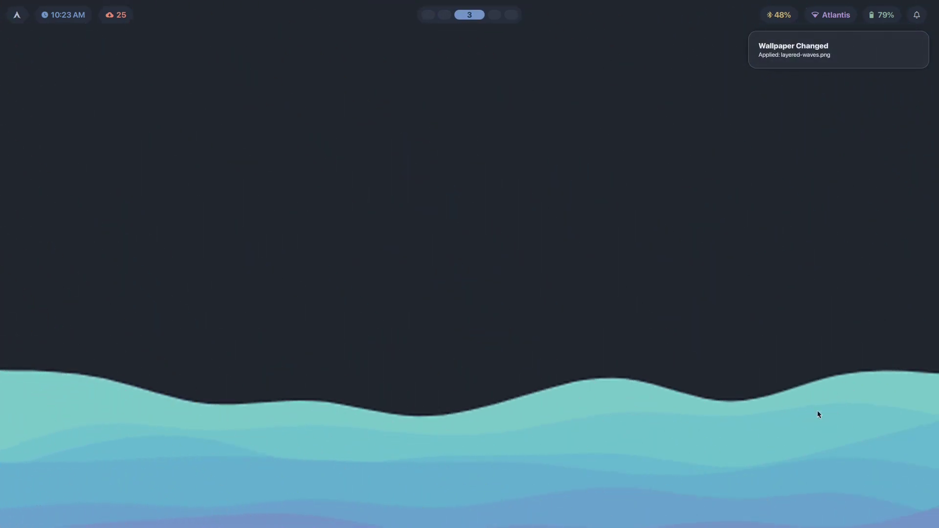
# Return to Haikei, reduce the Wave count to its minimum and raise it back to its original level.
pyautogui.press('super+1')
pyautogui.moveTo(828, 292); pyautogui.dragTo(795, 292)
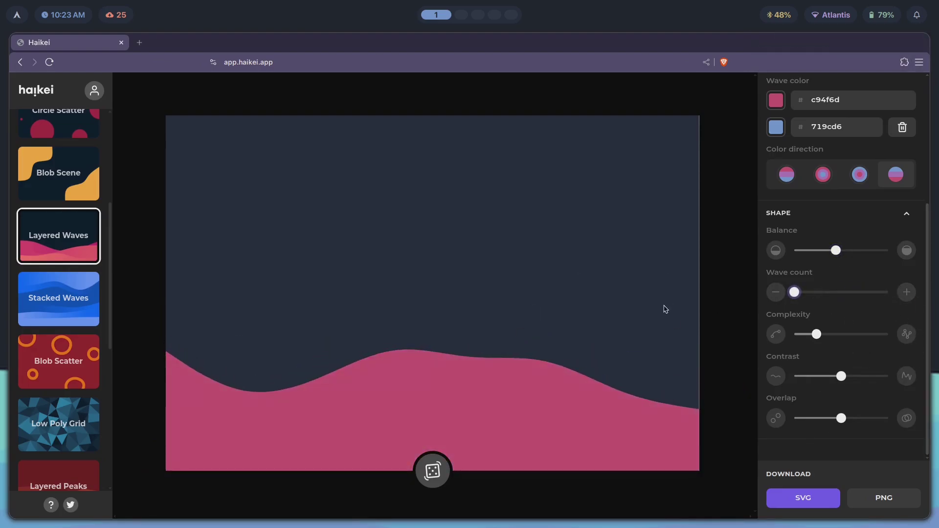
pyautogui.click(910, 292)
pyautogui.click(909, 292)
pyautogui.click(910, 293)
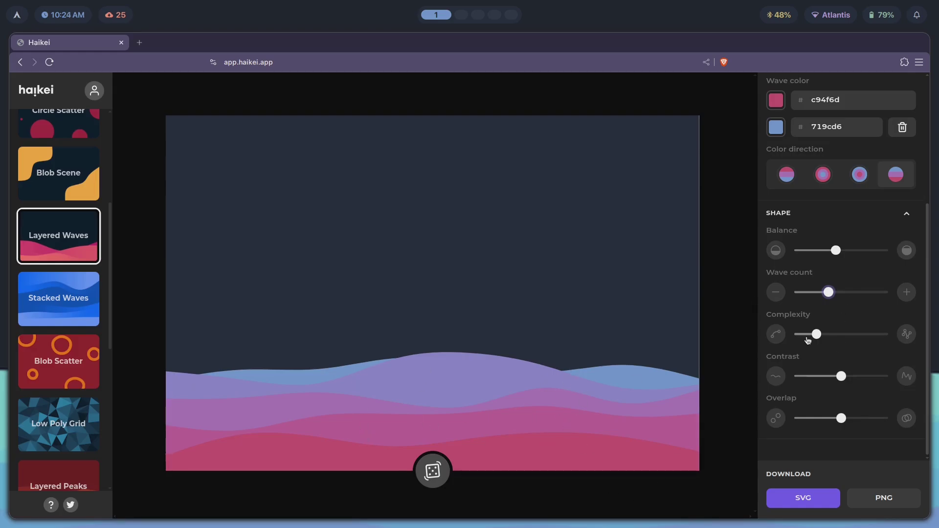
# Lower the waves' Complexity to the minimum and raise it again in single increments to about a fifth of the range.
pyautogui.moveTo(813, 337); pyautogui.dragTo(792, 350)
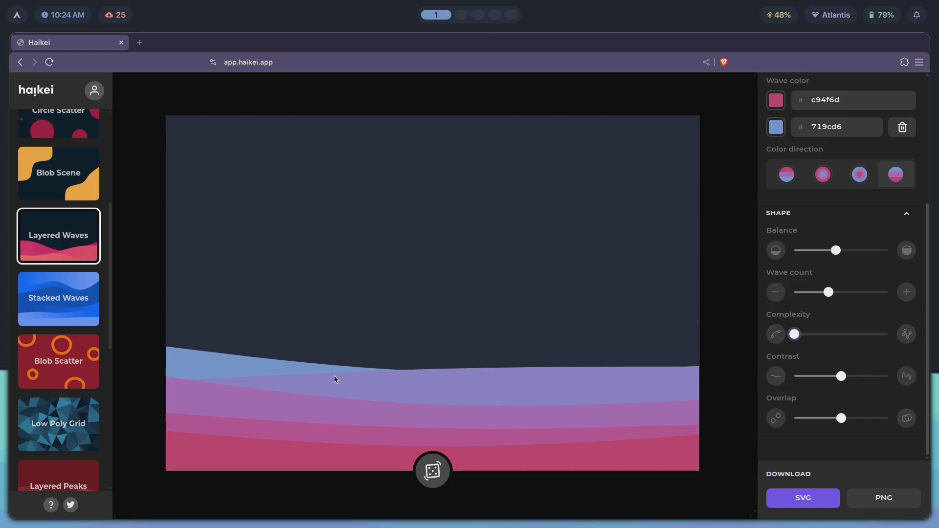
pyautogui.click(906, 336)
pyautogui.click(906, 336)
pyautogui.click(906, 337)
pyautogui.click(907, 337)
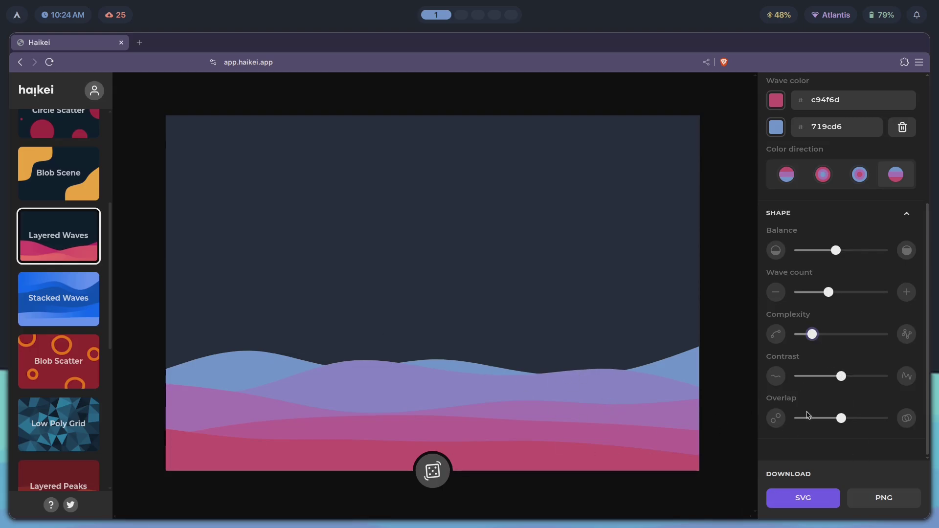
# Try the Contrast extremes, settle it at about 80 percent, and reduce the Overlap to about a third of its range.
pyautogui.moveTo(842, 377); pyautogui.dragTo(888, 376)
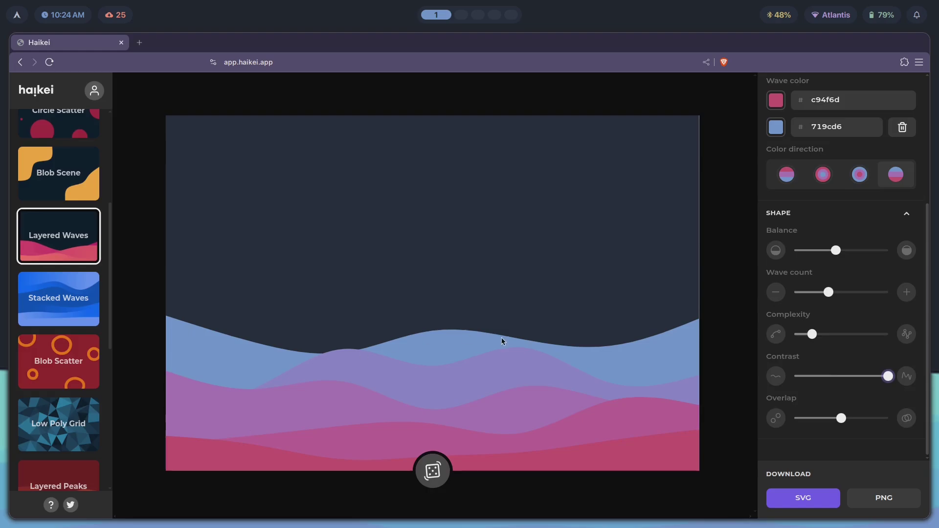
pyautogui.click(888, 377)
pyautogui.click(887, 378)
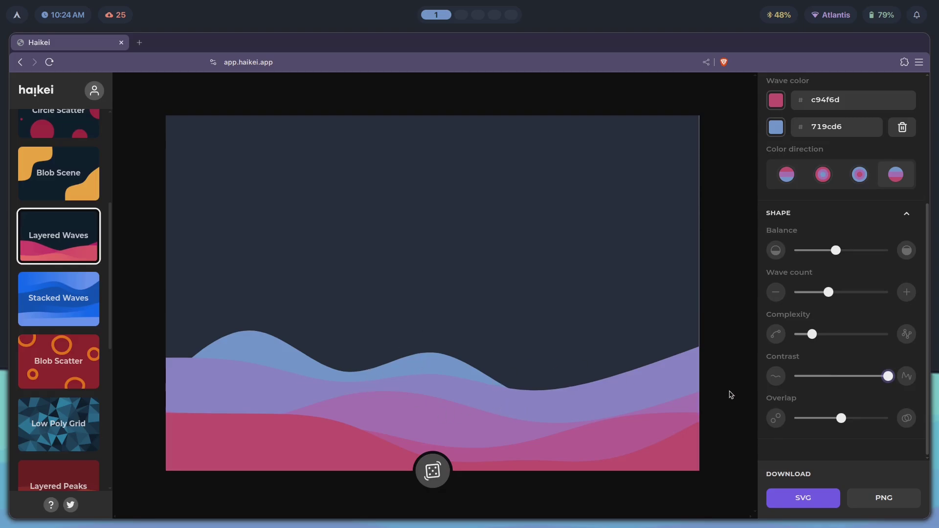
pyautogui.moveTo(883, 379); pyautogui.dragTo(524, 523)
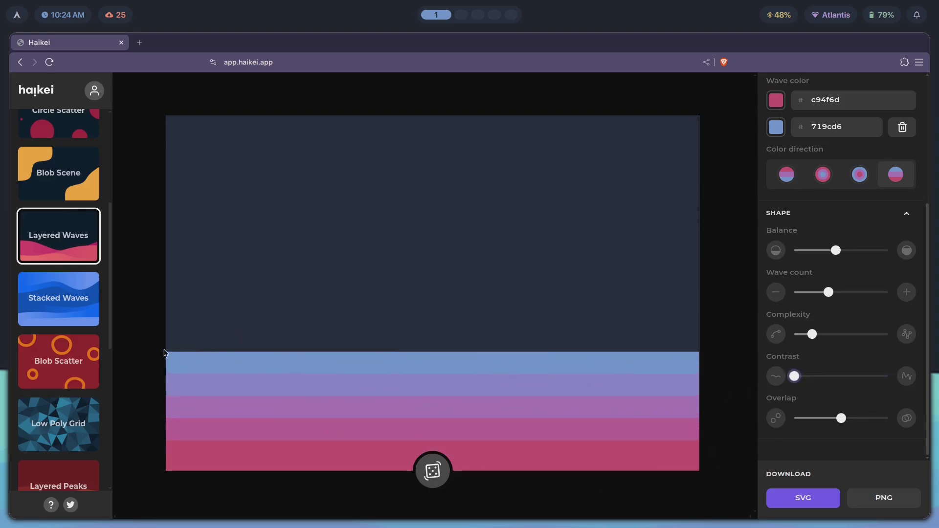
pyautogui.moveTo(836, 250)
pyautogui.mouseDown()
pyautogui.moveTo(889, 251)
pyautogui.moveTo(837, 255)
pyautogui.mouseUp()
pyautogui.moveTo(799, 381)
pyautogui.mouseDown()
pyautogui.moveTo(860, 386)
pyautogui.moveTo(869, 379)
pyautogui.mouseUp()
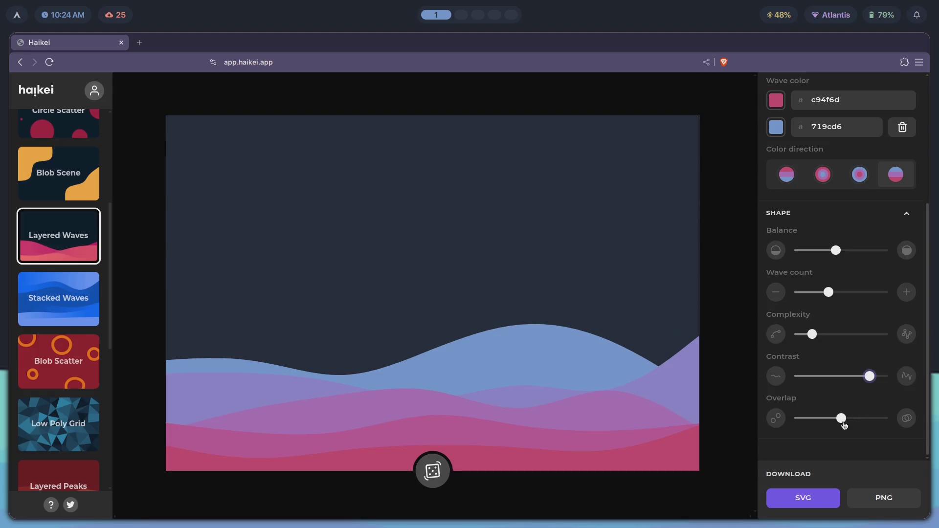
pyautogui.moveTo(842, 420); pyautogui.dragTo(612, 434)
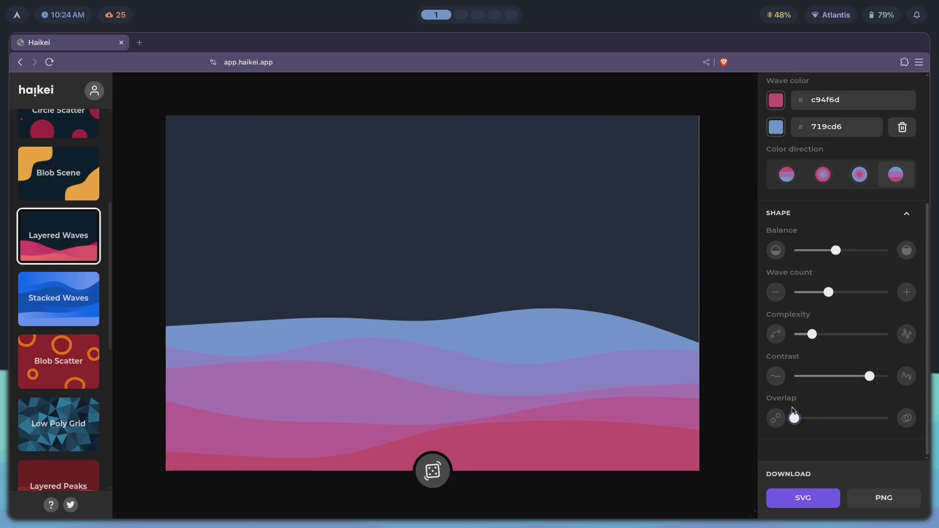
pyautogui.moveTo(796, 417); pyautogui.dragTo(827, 419)
# Try the sideways and downward wave directions and restore the upward direction.
pyautogui.scroll(4, 793, 355)
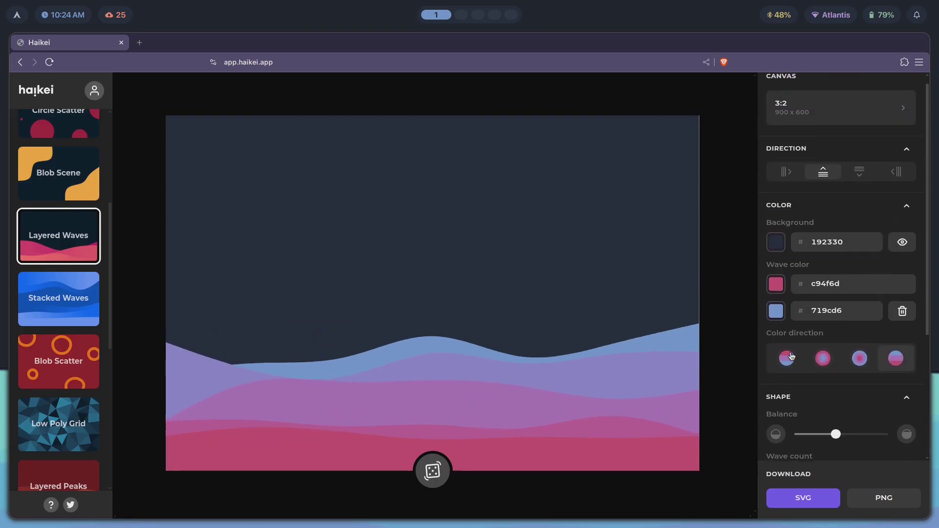
pyautogui.click(786, 182)
pyautogui.click(824, 182)
pyautogui.click(859, 181)
pyautogui.click(823, 182)
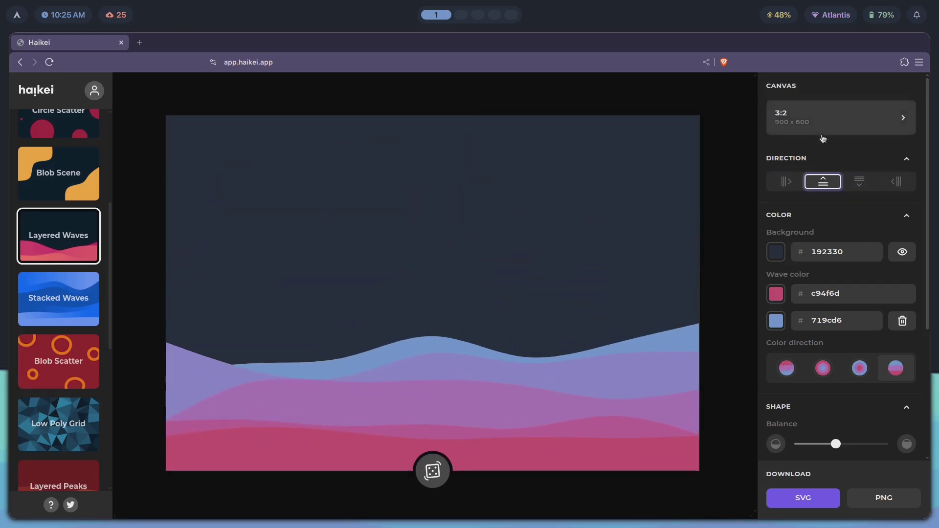
# Enter canvas dimensions of 1920 by 1200 px and correct the height to 1080 px.
pyautogui.click(822, 126)
pyautogui.click(812, 135)
pyautogui.press('BackSpace')
pyautogui.press('BackSpace')
pyautogui.press('BackSpace')
pyautogui.write('1920')
pyautogui.press('Tab')
pyautogui.write('1200')
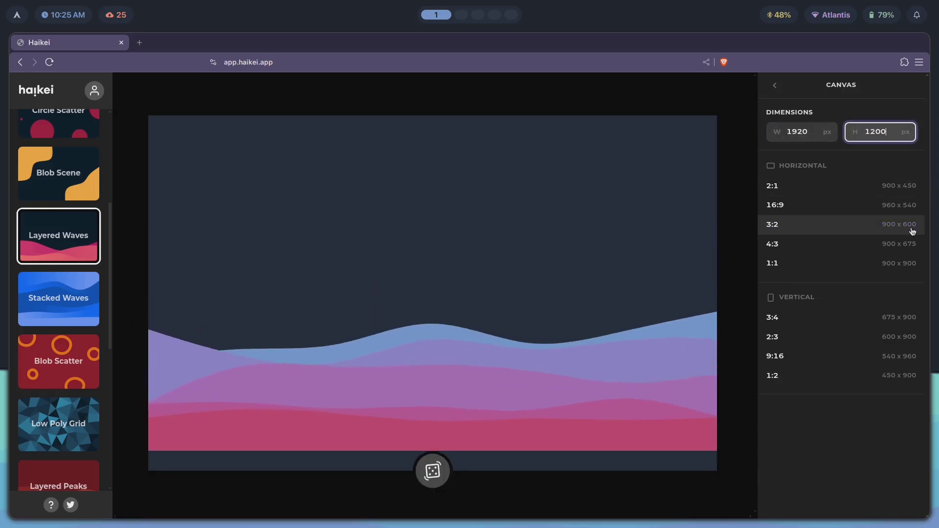
pyautogui.press('BackSpace')
pyautogui.press('BackSpace')
pyautogui.press('BackSpace')
pyautogui.write('080')
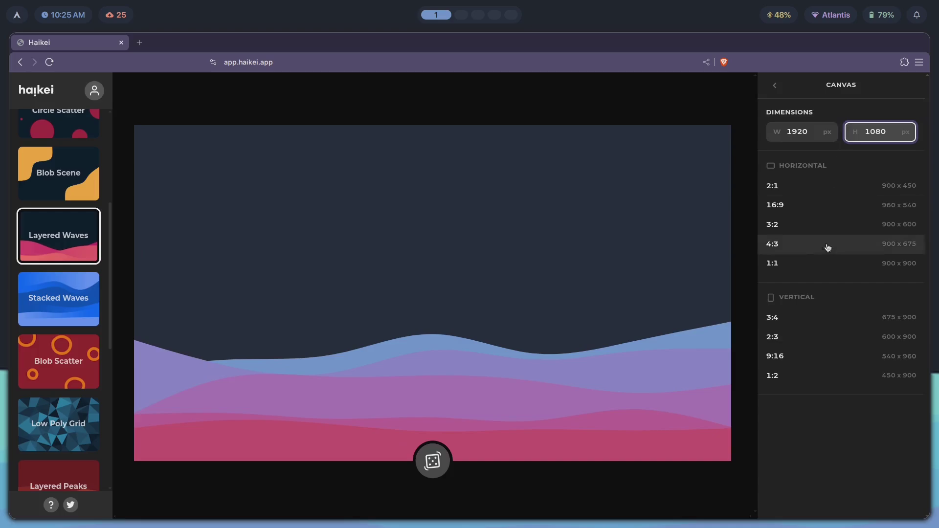
# Apply the 16:9 canvas preset of 960 x 540, check the wallpaper on workspace 3 and return to Haikei.
pyautogui.click(833, 208)
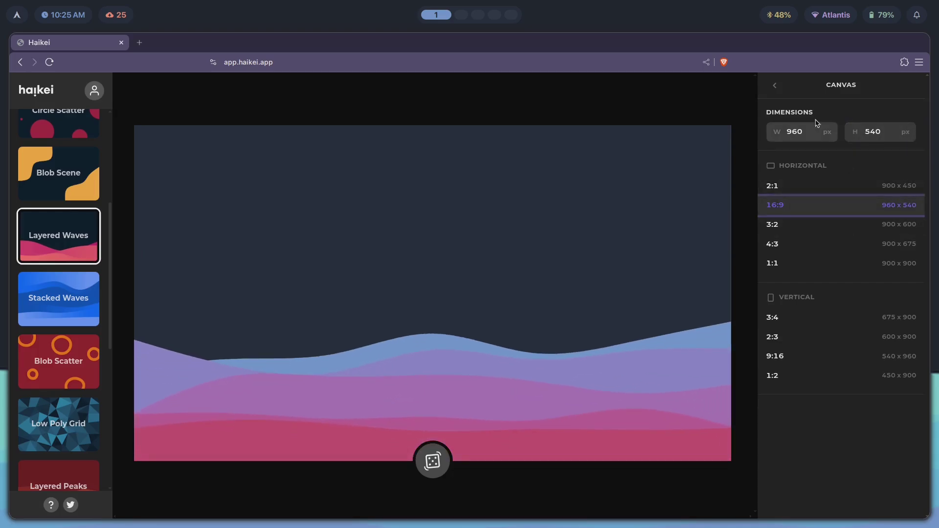
pyautogui.click(775, 87)
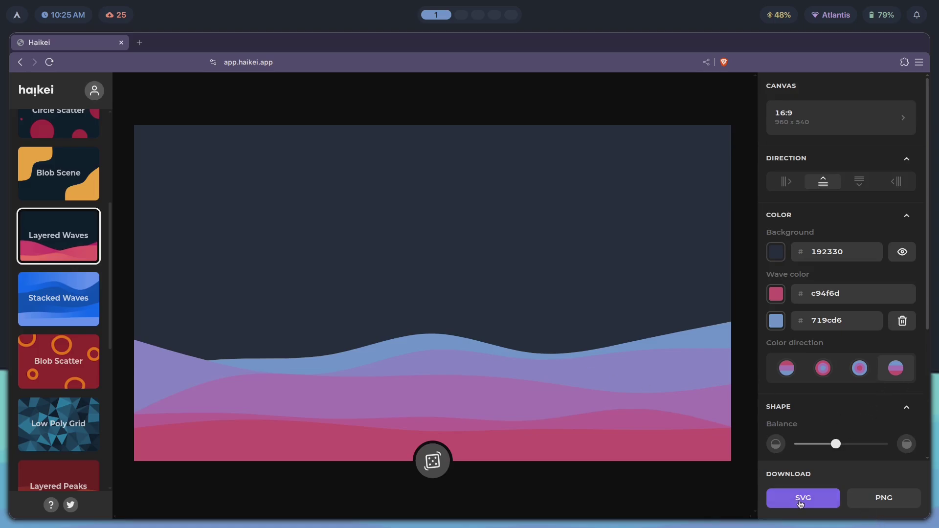
pyautogui.press('super+3')
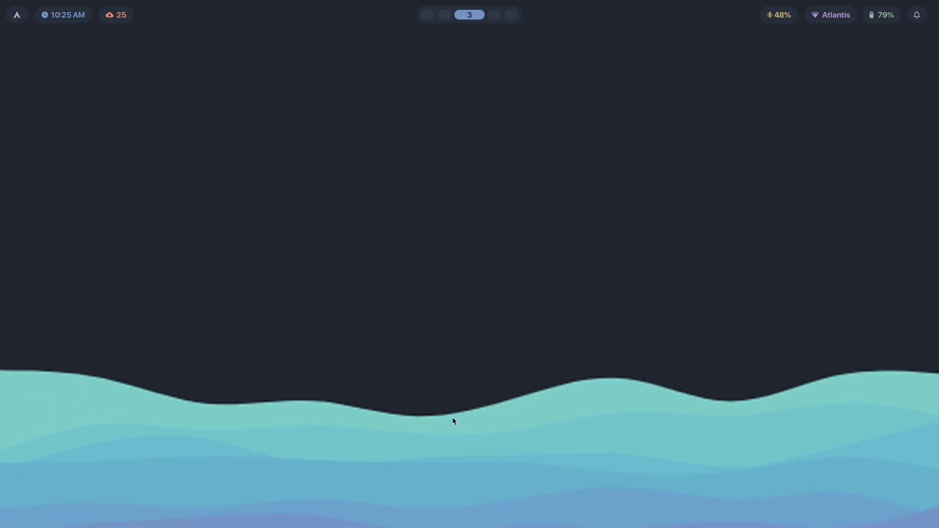
pyautogui.press('super+1')
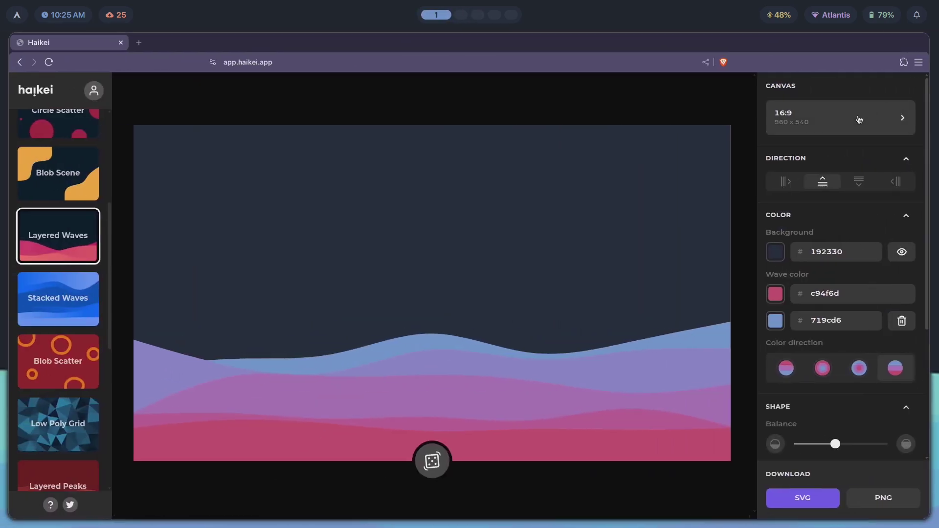
# Set the canvas to custom dimensions of 1920 by 1080 px and return to the design settings.
pyautogui.click(907, 119)
pyautogui.click(807, 133)
pyautogui.hotkey('ctrl', 'a')
pyautogui.write('1920')
pyautogui.press('Tab')
pyautogui.write('1080')
pyautogui.click(780, 86)
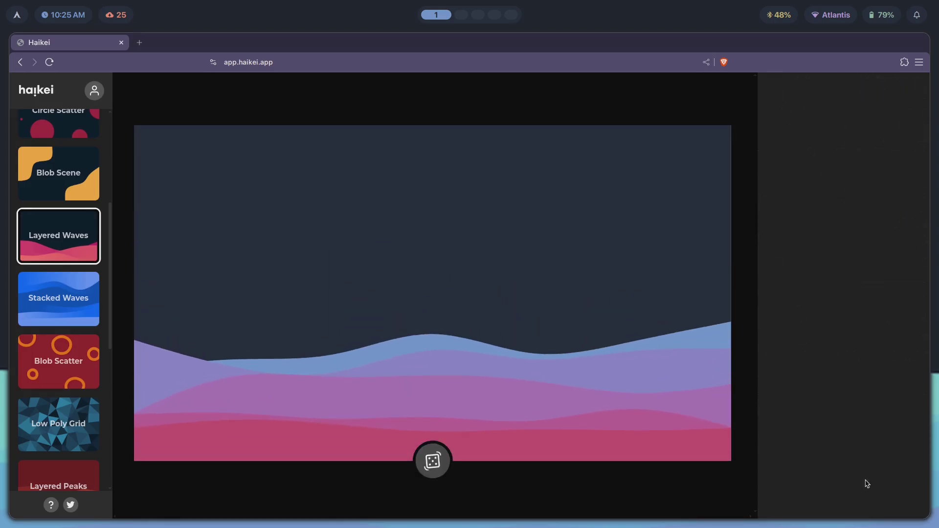
# Look at the wallpaper on workspace 3, return to Haikei and open the Blob generator.
pyautogui.press('super+3')
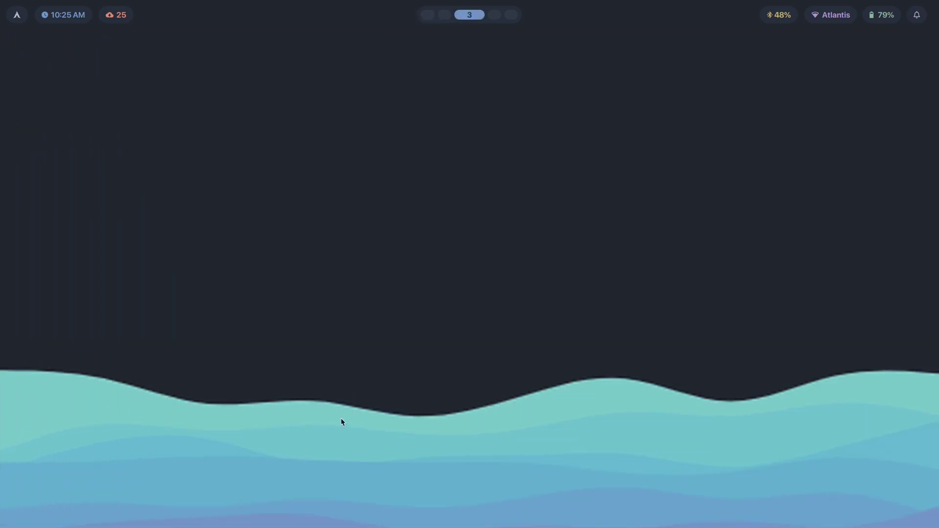
pyautogui.press('super+1')
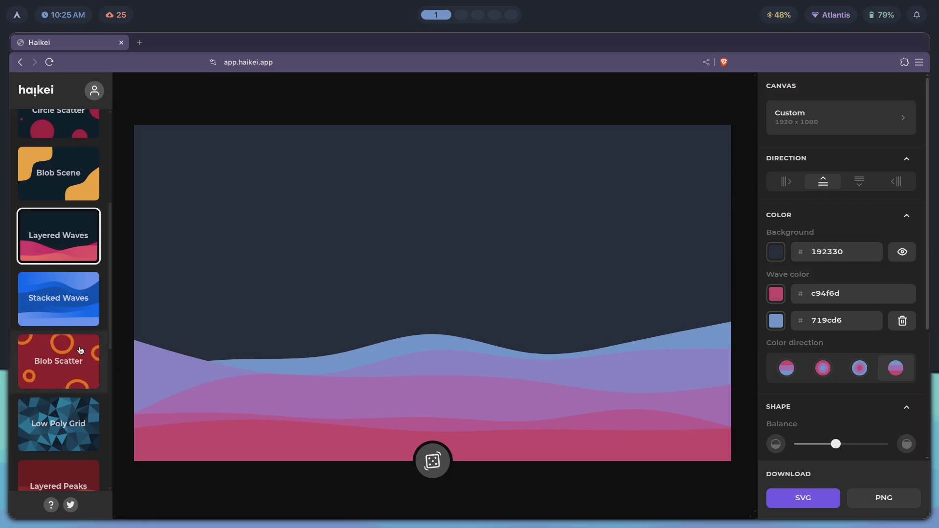
pyautogui.scroll(5, 54, 193)
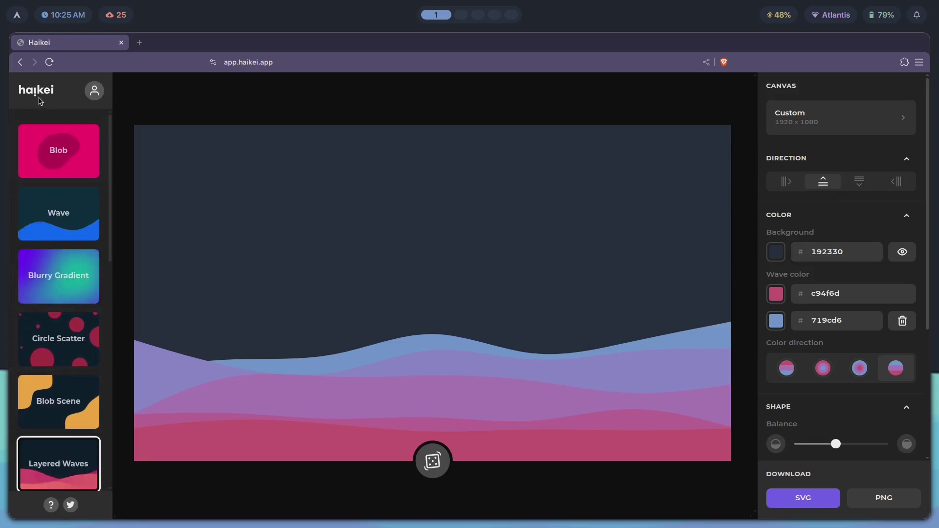
pyautogui.scroll(-10, 58, 287)
pyautogui.scroll(6, 78, 289)
pyautogui.scroll(5, 78, 289)
pyautogui.click(58, 151)
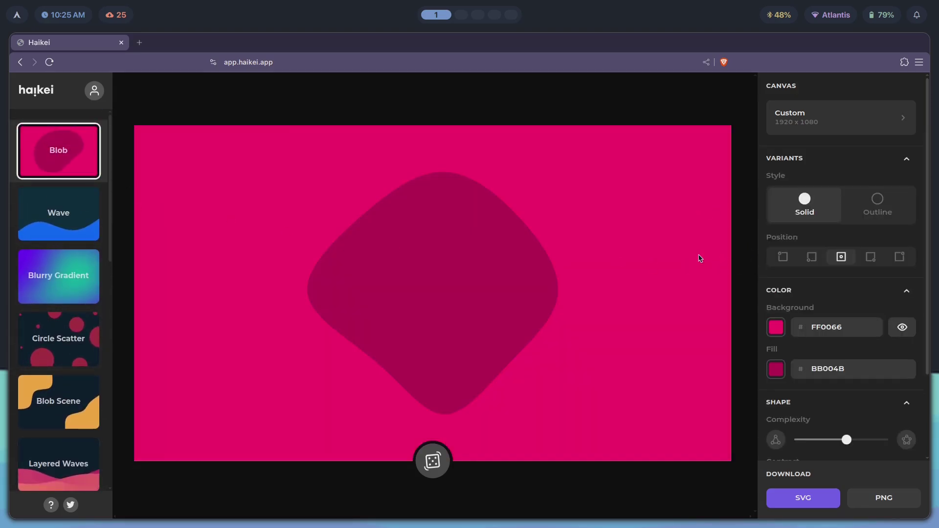
# Apply the kanagawa theme on workspace 3 and check which wallpapers it offers.
pyautogui.press('super+3')
pyautogui.press('super+shift+t')
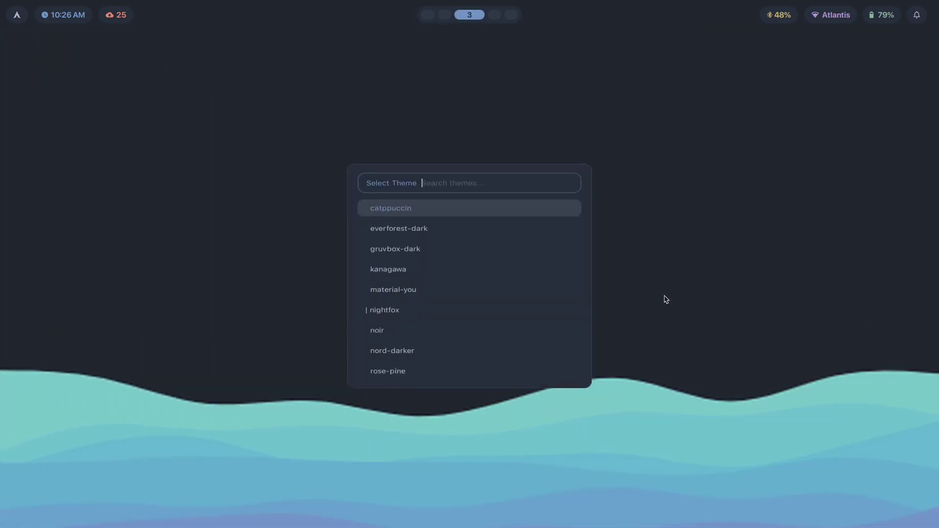
pyautogui.press('Down')
pyautogui.press('Down')
pyautogui.press('Down')
pyautogui.press('Return')
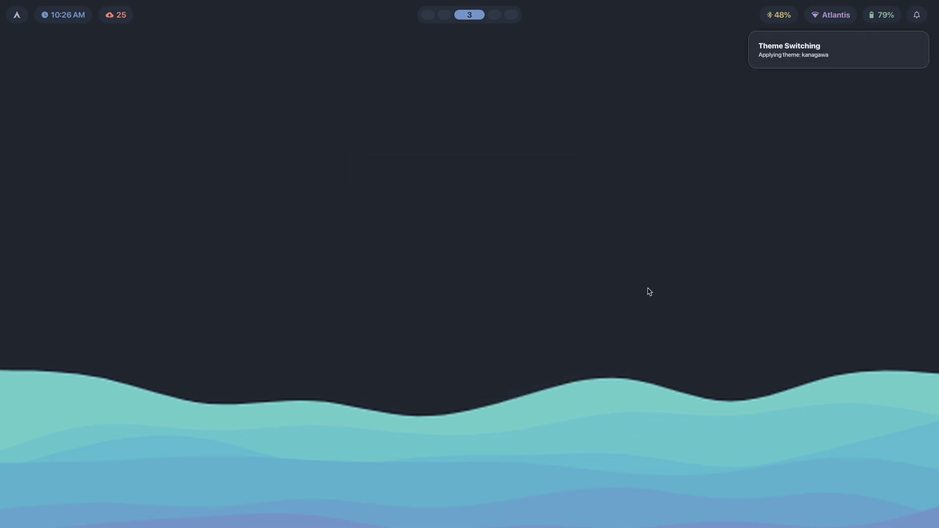
pyautogui.press('super+shift+w')
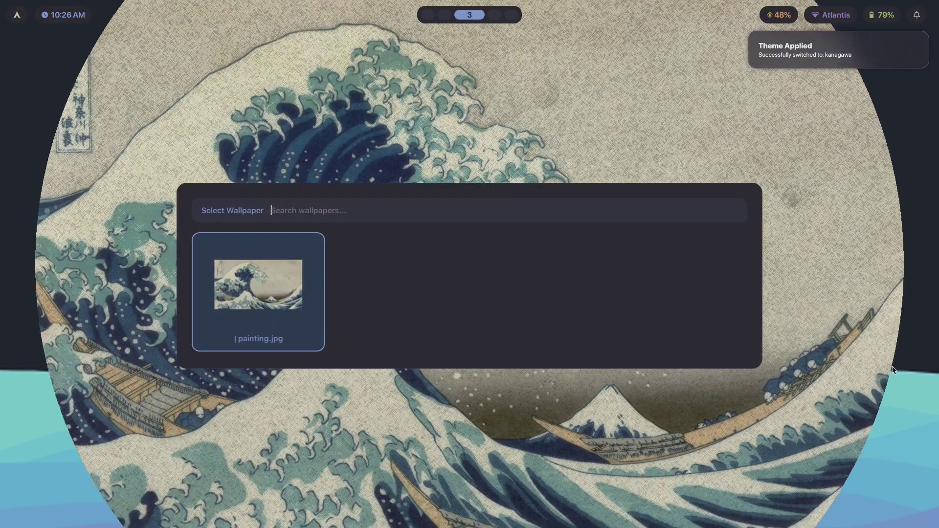
pyautogui.press('Escape')
# Switch the desktop theme to nord-darker.
pyautogui.press('super+shift+t')
pyautogui.press('Down')
pyautogui.press('Up')
pyautogui.press('Up')
pyautogui.press('Up')
pyautogui.press('Return')
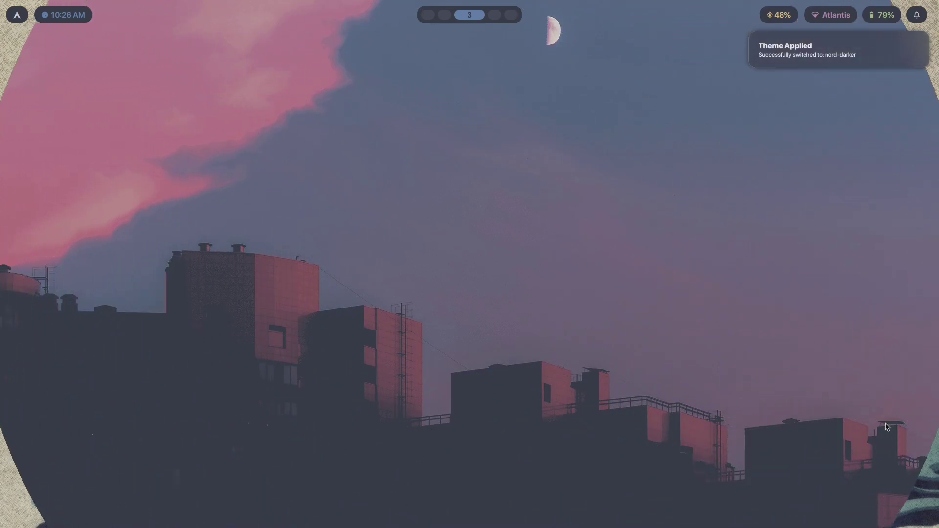
# Browse the wallpapers available for the nord-darker theme without applying one.
pyautogui.press('super+w')
pyautogui.press('Right')
pyautogui.press('Right')
pyautogui.press('Right')
pyautogui.press('Right')
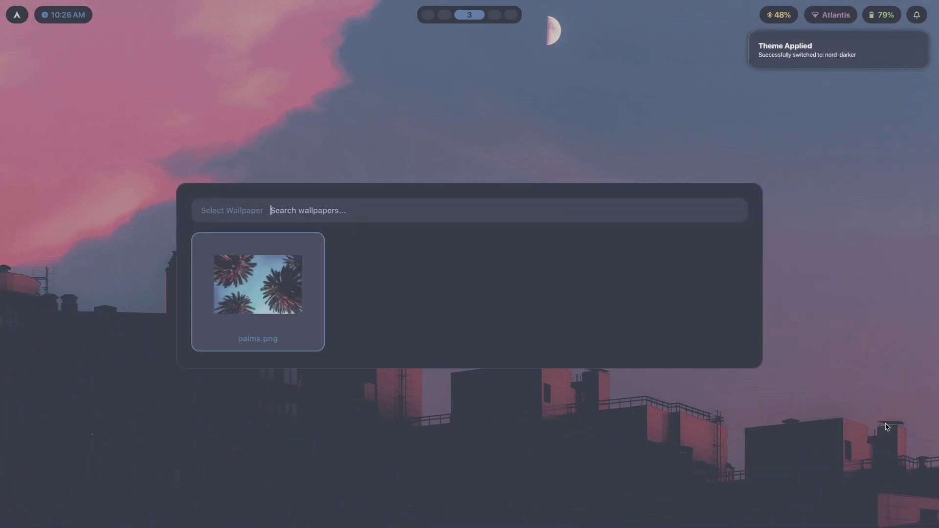
pyautogui.press('Left')
pyautogui.press('Left')
pyautogui.press('Left')
pyautogui.press('Left')
pyautogui.press('Right')
pyautogui.press('Escape')
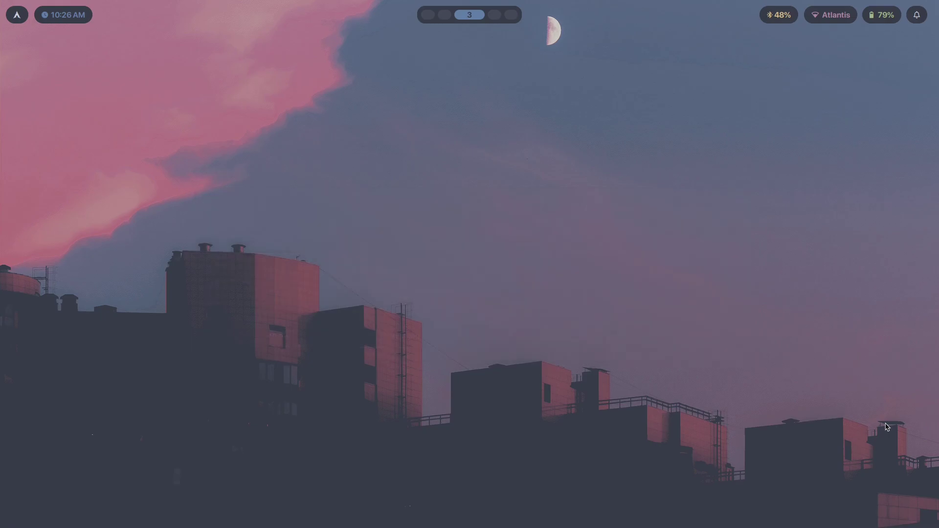
# Apply the tokyo-night theme and change its wallpaper to waves.jpg.
pyautogui.press('super+t')
pyautogui.press('Down')
pyautogui.press('Down')
pyautogui.press('Up')
pyautogui.press('Up')
pyautogui.press('Down')
pyautogui.press('Down')
pyautogui.press('Down')
pyautogui.press('Down')
pyautogui.press('Down')
pyautogui.press('Down')
pyautogui.press('Down')
pyautogui.press('Down')
pyautogui.press('Down')
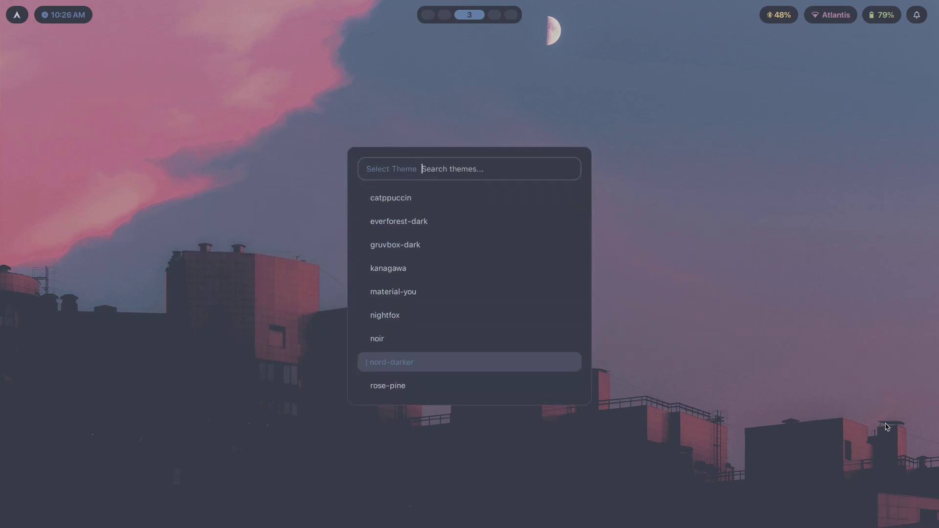
pyautogui.press('Return')
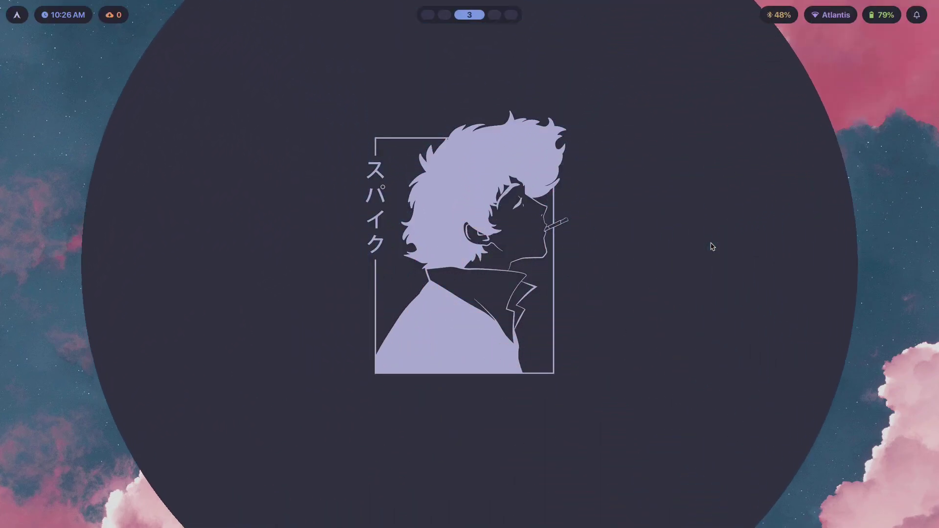
pyautogui.press('super+w')
pyautogui.click(713, 247)
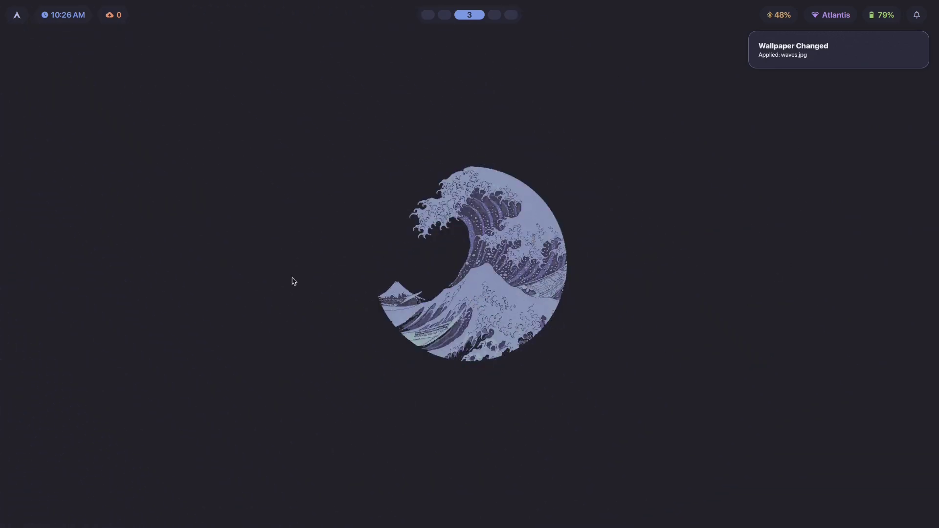
# Return to Haikei on workspace 1 and raise the blob's Complexity to the maximum.
pyautogui.press('super+2')
pyautogui.press('super+1')
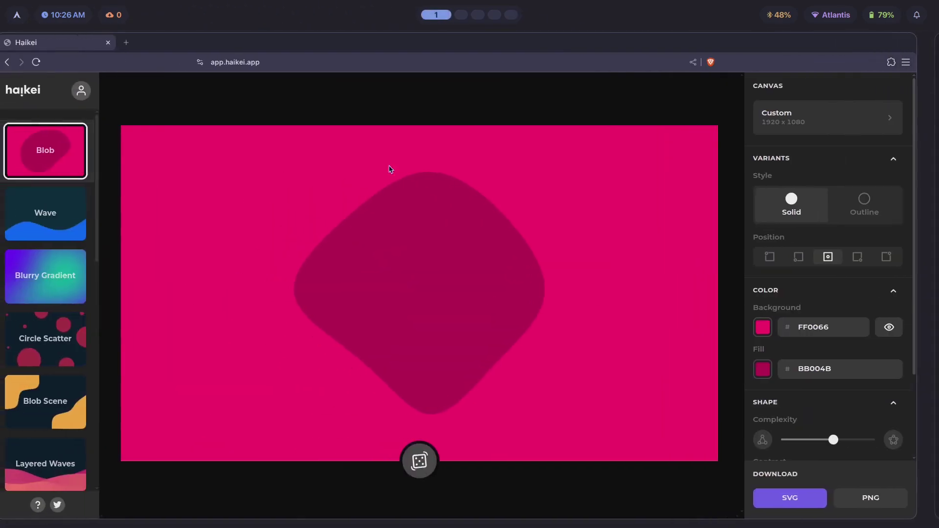
pyautogui.press('super+3')
pyautogui.press('super+1')
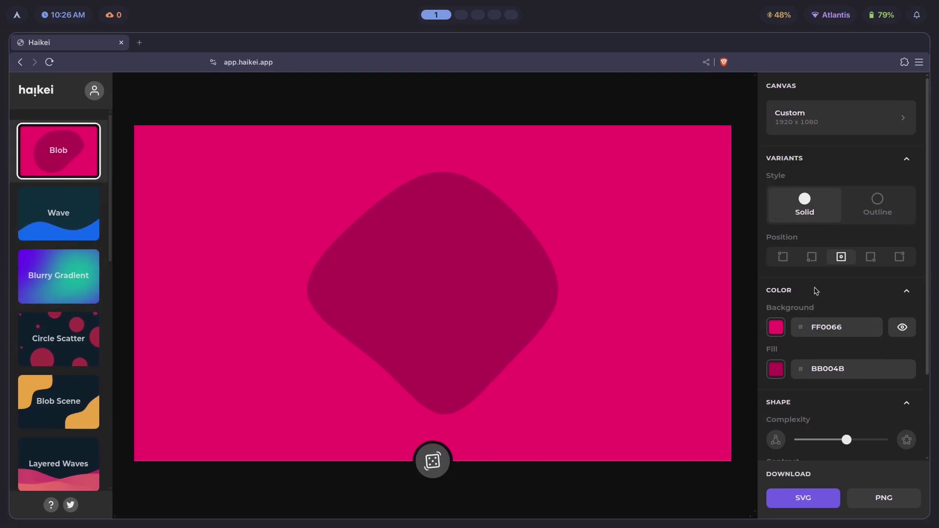
pyautogui.scroll(-2, 813, 292)
pyautogui.moveTo(847, 336); pyautogui.dragTo(888, 336)
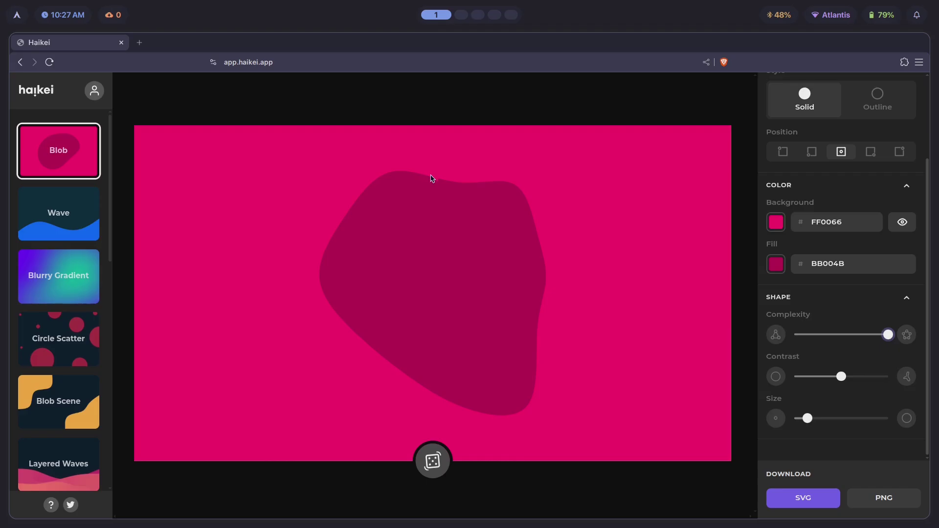
# Search the web for "troll emoji", refine the search to "troll emoji face" and preview the black-and-white troll face image.
pyautogui.hotkey('ctrl', 't')
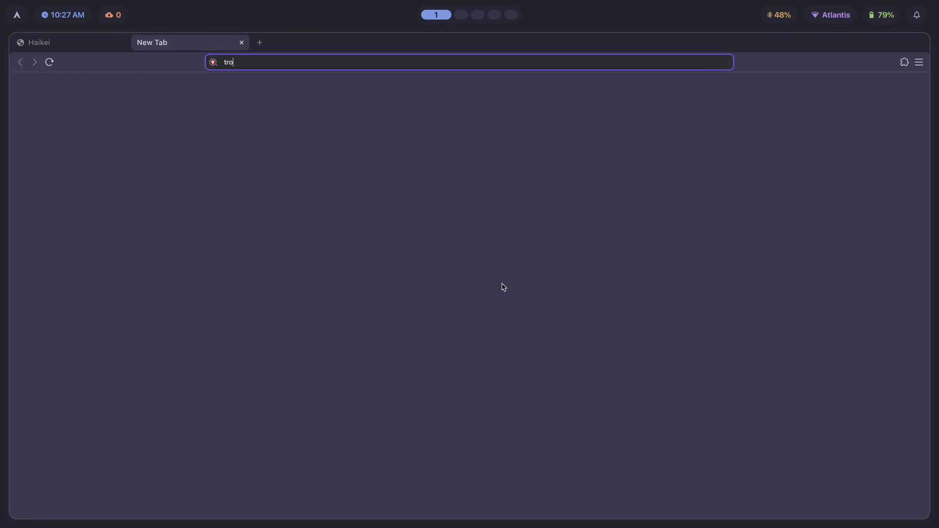
pyautogui.press('Return')
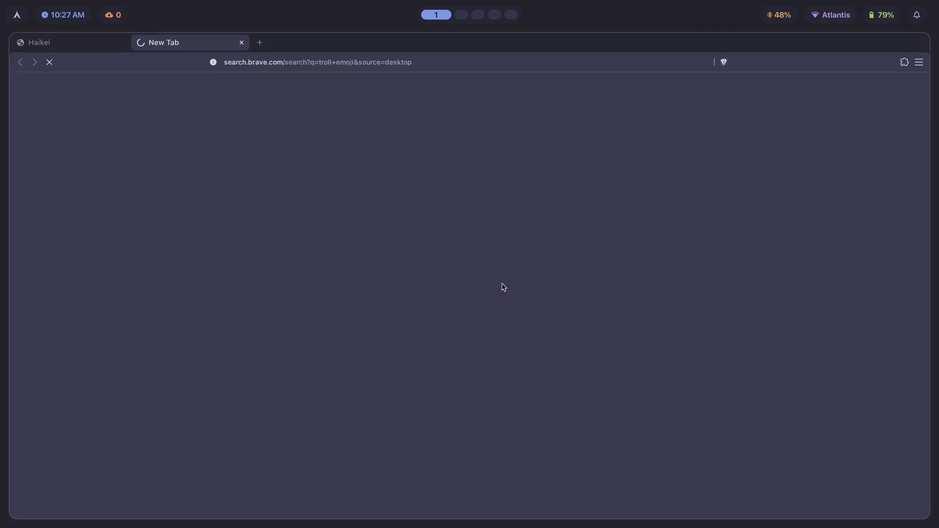
pyautogui.click(63, 42)
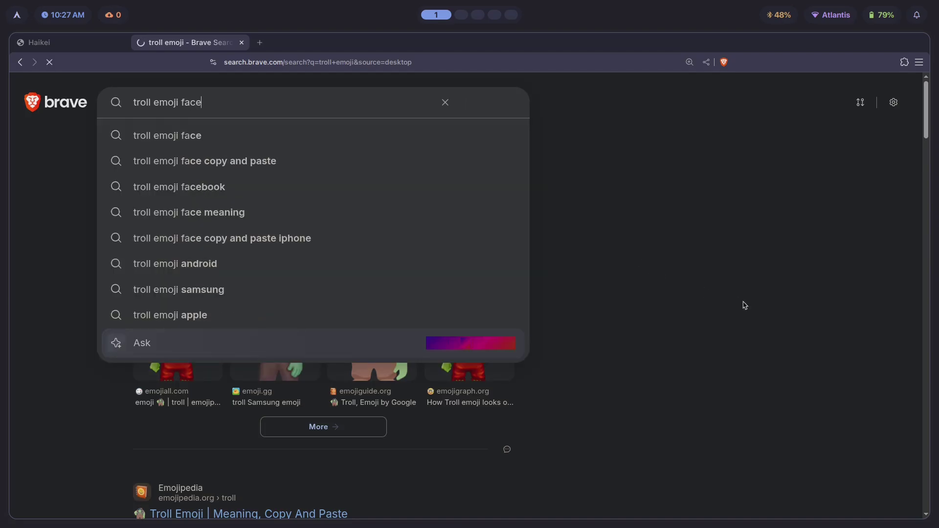
pyautogui.press('Return')
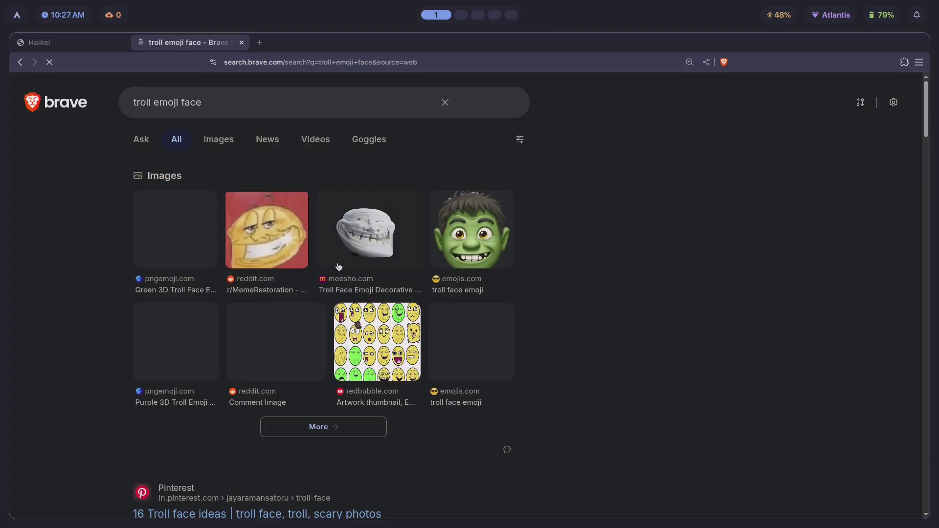
pyautogui.click(370, 239)
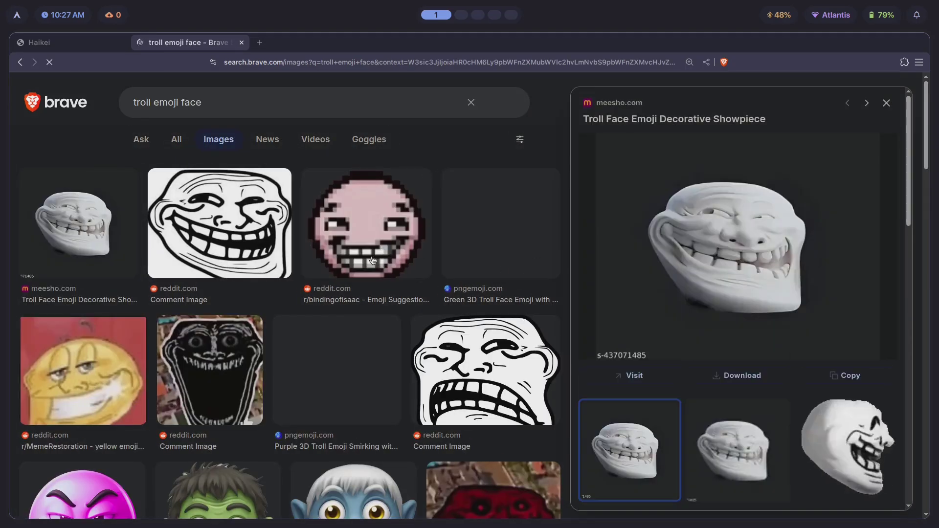
pyautogui.click(70, 240)
pyautogui.click(239, 239)
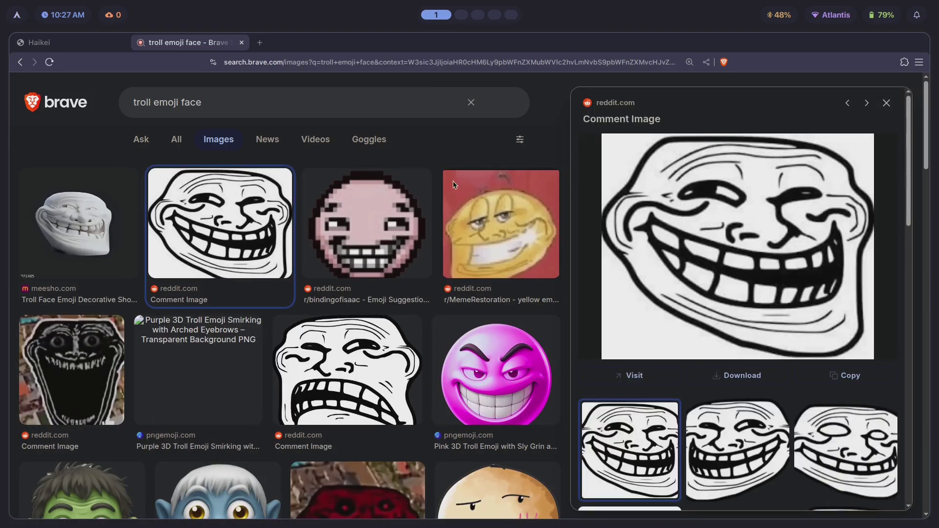
# Place the troll face search in its own window beside Haikei, compare it with the blob and close it.
pyautogui.moveTo(181, 43); pyautogui.dragTo(277, 272)
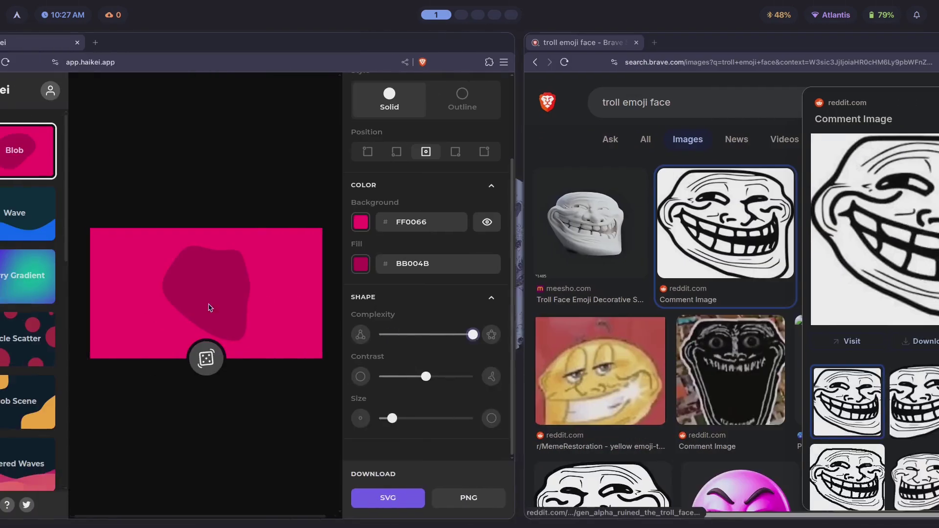
pyautogui.moveTo(628, 275)
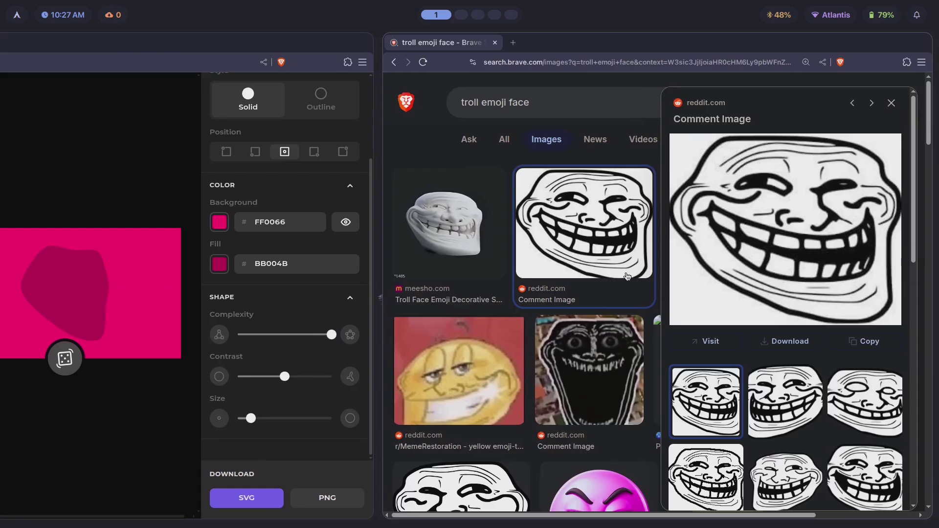
pyautogui.moveTo(321, 326)
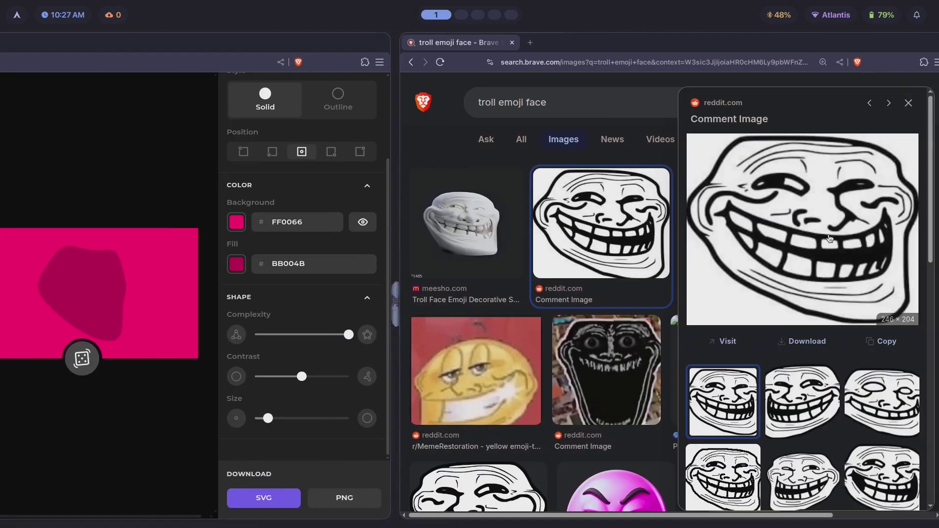
pyautogui.press('super+q')
# Clear the blob's background colour value and quit the nightfox.css file in the terminal on workspace 2.
pyautogui.click(874, 220)
pyautogui.hotkey('ctrl', 'BackSpace')
pyautogui.press('super+2')
pyautogui.click(232, 324)
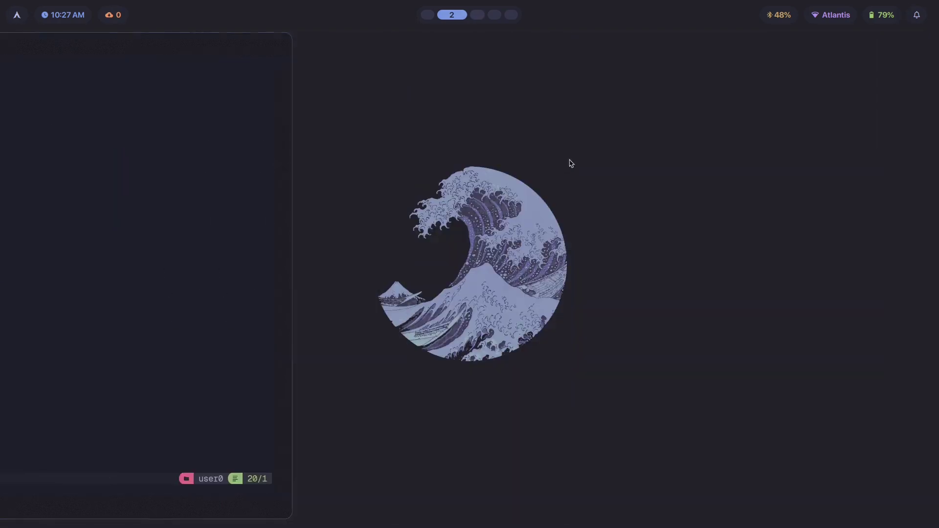
pyautogui.write(':q')
pyautogui.press('Return')
# Open .config/waybar/colors/custom/tokyo-night.css in nvim to view the theme's colour definitions.
pyautogui.press('Up')
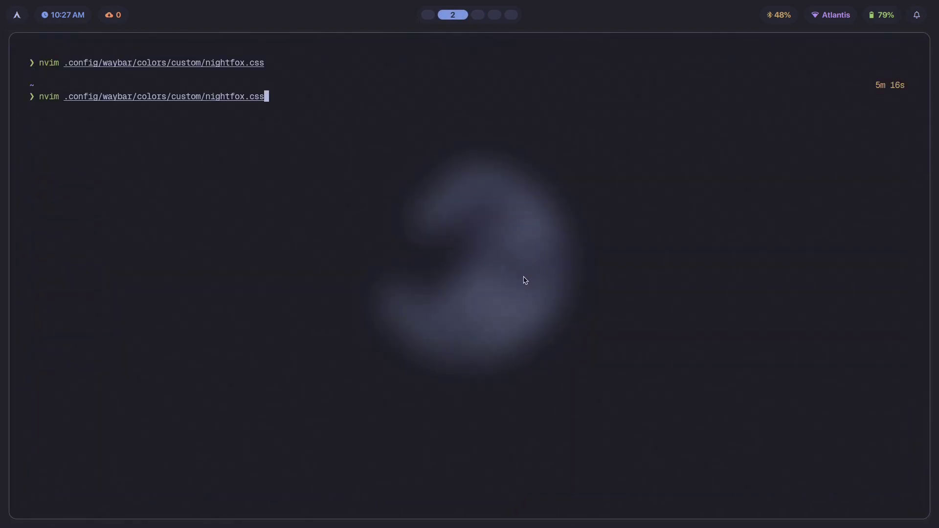
pyautogui.press('BackSpace')
pyautogui.press('BackSpace')
pyautogui.press('BackSpace')
pyautogui.press('BackSpace')
pyautogui.press('BackSpace')
pyautogui.press('BackSpace')
pyautogui.press('BackSpace')
pyautogui.press('BackSpace')
pyautogui.press('BackSpace')
pyautogui.press('BackSpace')
pyautogui.press('BackSpace')
pyautogui.press('BackSpace')
pyautogui.write('t')
pyautogui.press('Tab')
pyautogui.press('Return')
pyautogui.press('G')
pyautogui.press('v')
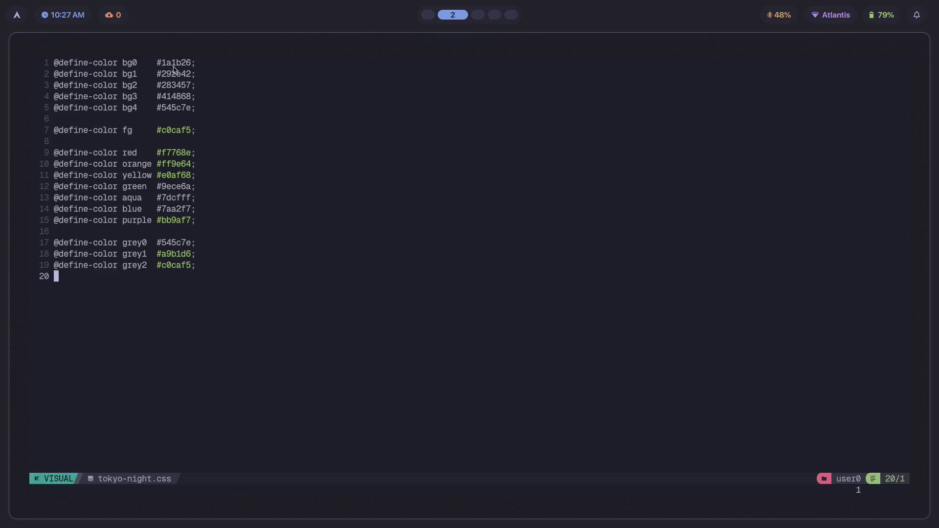
# Set the blob wallpaper's background colour in Haikei to the bg0 value 1a1b26.
pyautogui.press('super+1')
pyautogui.click(875, 217)
pyautogui.write('1a1b26')
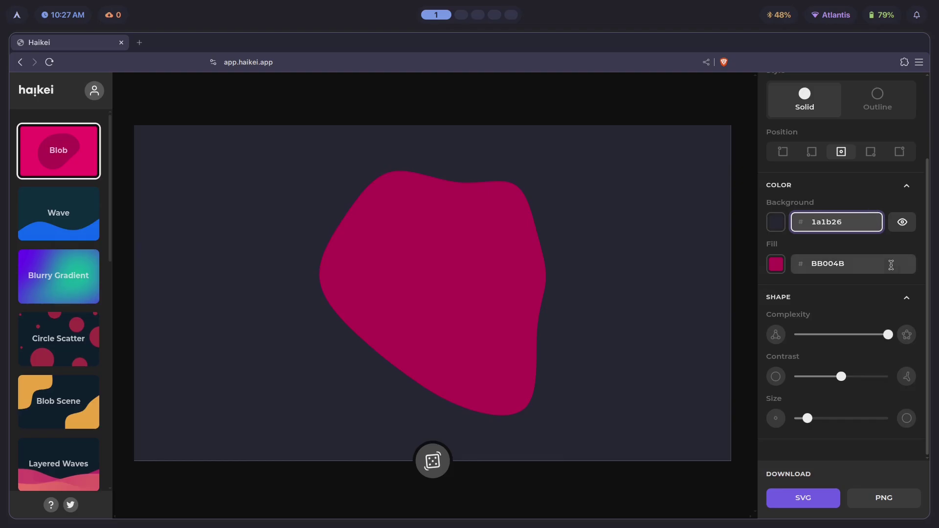
# Look up the theme's blue in tokyo-night.css and set the blob's fill to 7aa2f7.
pyautogui.click(872, 257)
pyautogui.press('super+2')
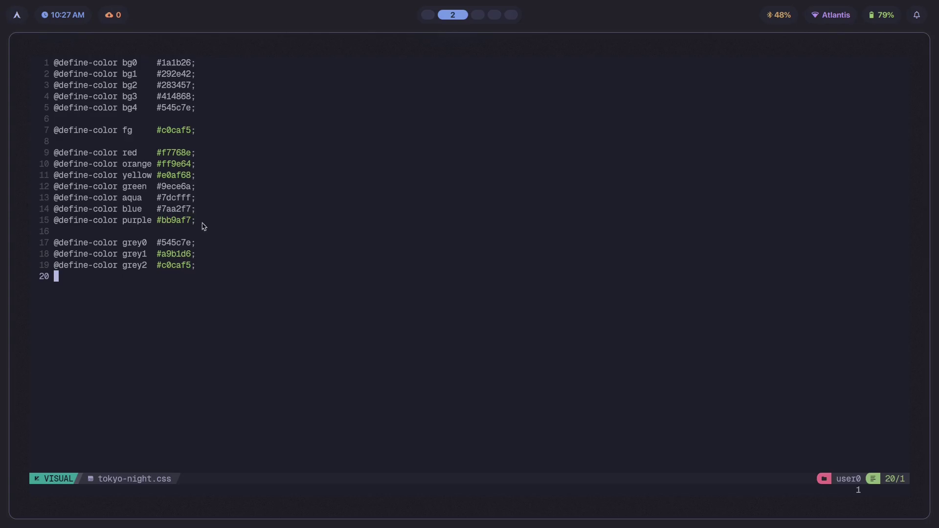
pyautogui.press('super+1')
pyautogui.write('7aa')
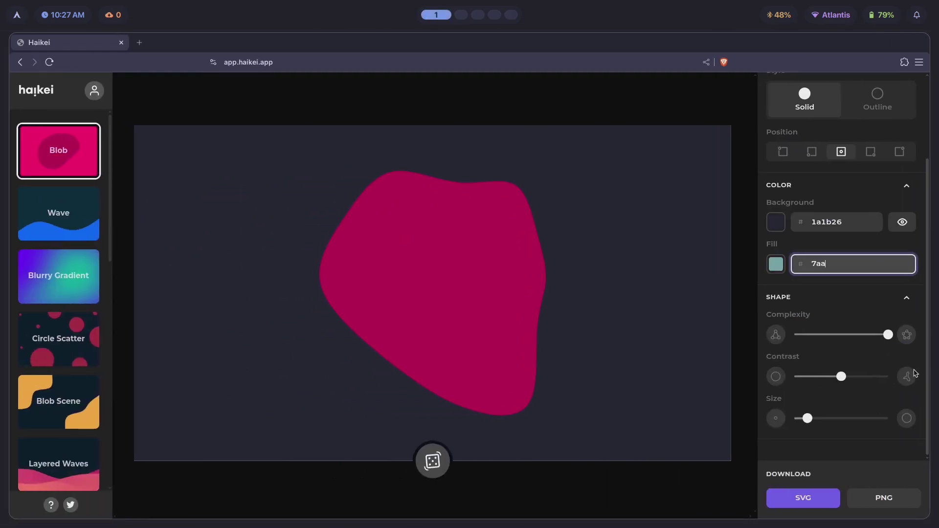
pyautogui.write('2f7')
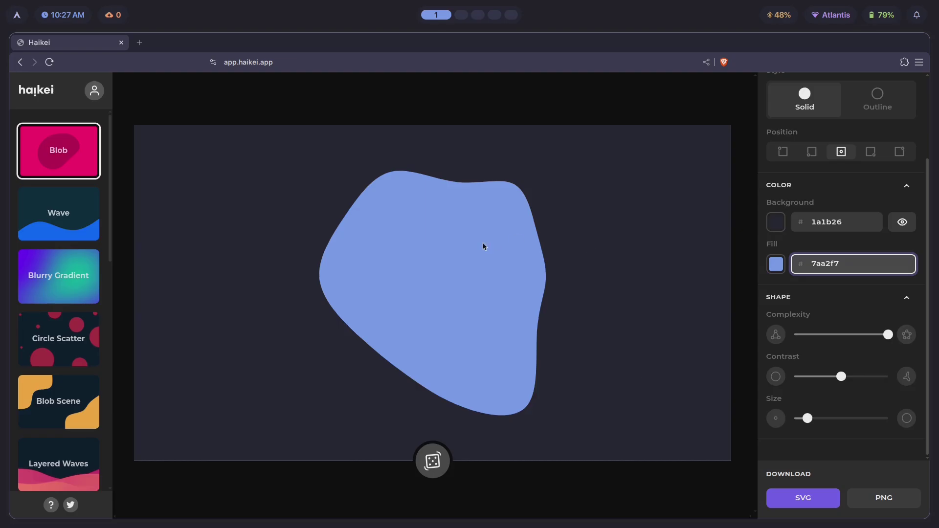
# Copy the bg3 colour from tokyo-night.css and set the blob's fill to 414868.
pyautogui.press('super+2')
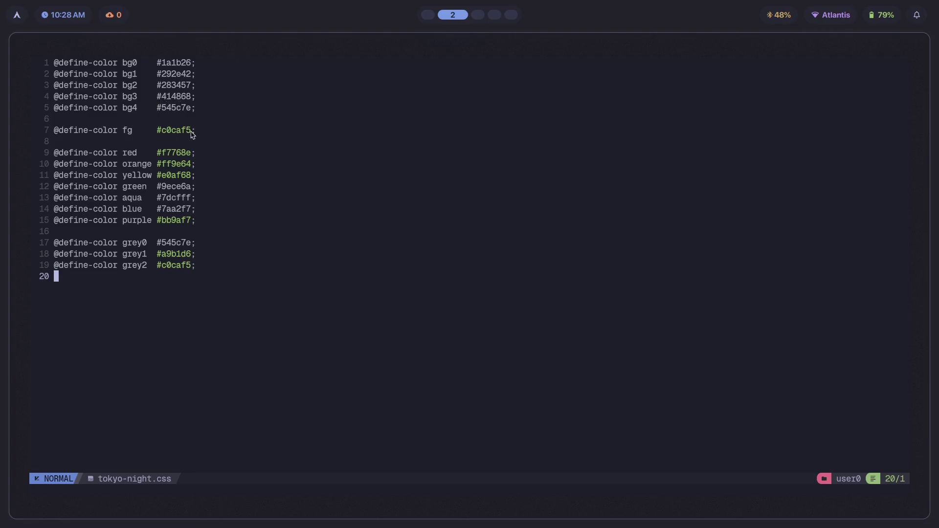
pyautogui.doubleClick(179, 100)
pyautogui.rightClick(181, 99)
pyautogui.click(220, 147)
pyautogui.press('super+1')
pyautogui.hotkey('ctrl', 'a')
pyautogui.hotkey('ctrl', 'v')
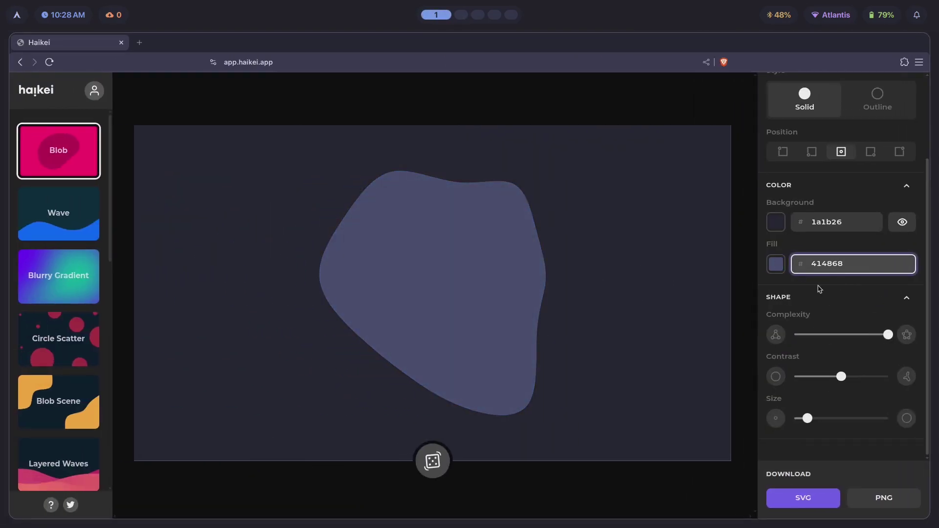
# Copy the bg1 colour from tokyo-night.css and set the blob's fill to 292e42.
pyautogui.press('super+2')
pyautogui.doubleClick(179, 74)
pyautogui.rightClick(179, 74)
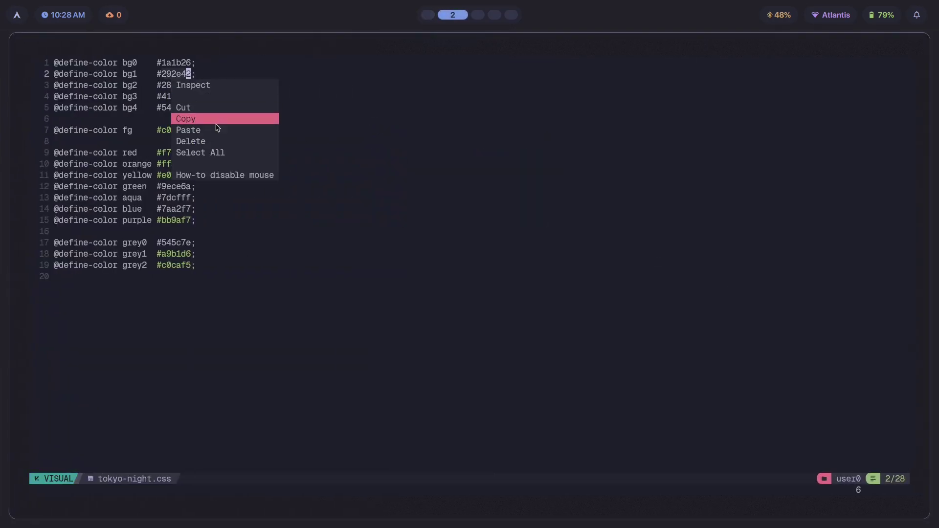
pyautogui.click(191, 117)
pyautogui.press('super+1')
pyautogui.hotkey('ctrl', 'a')
pyautogui.hotkey('ctrl', 'v')
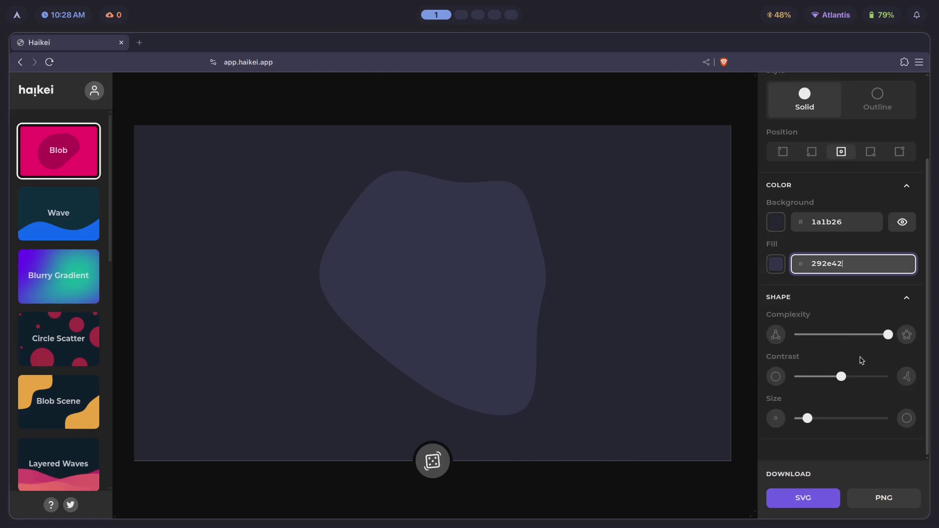
# Check the canvas size settings and download the blob wallpaper as an SVG named troll.svg.
pyautogui.scroll(3, 850, 328)
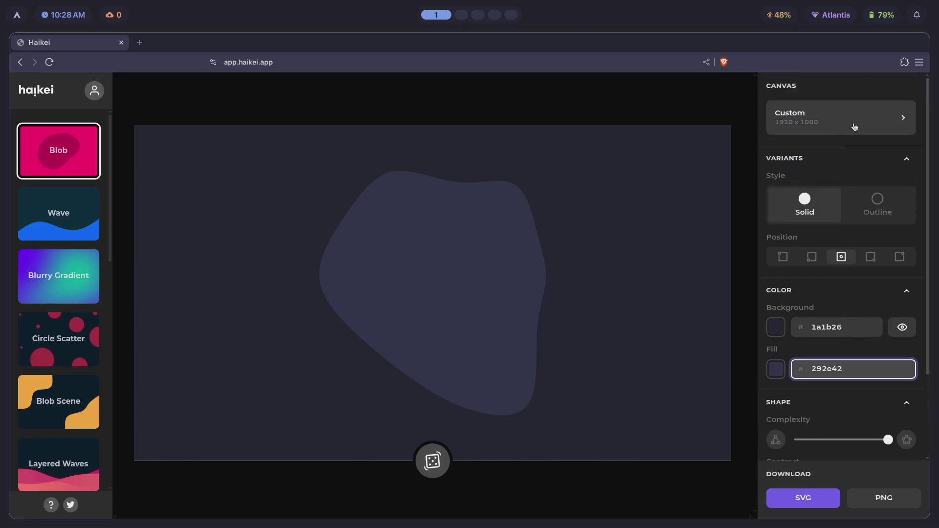
pyautogui.click(853, 126)
pyautogui.click(776, 87)
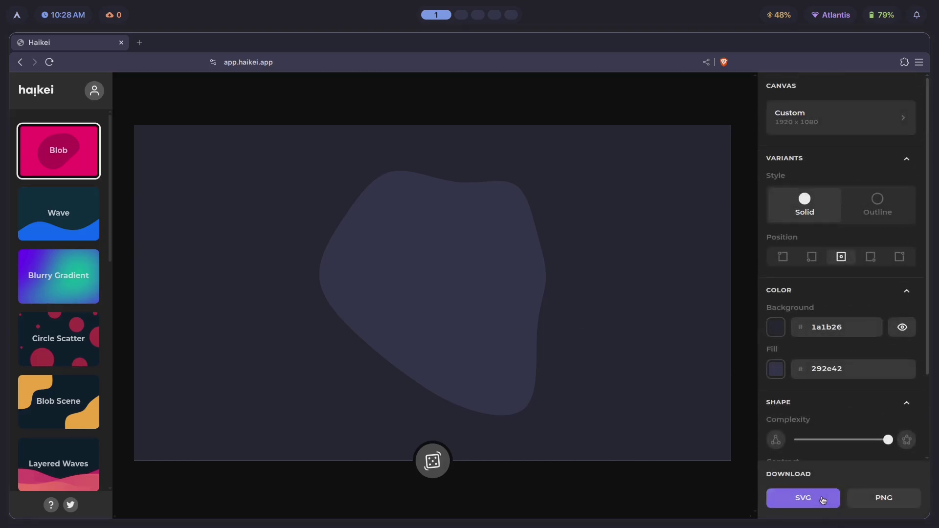
pyautogui.click(822, 499)
pyautogui.press('Return')
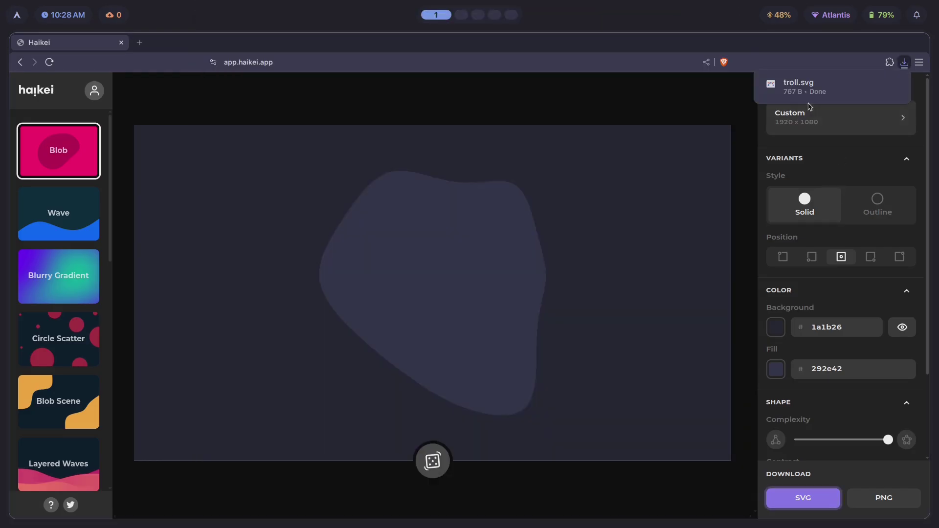
# Browse the tokyo-night wallpapers in the wallpaper selector and apply waves.jpg.
pyautogui.press('super+2')
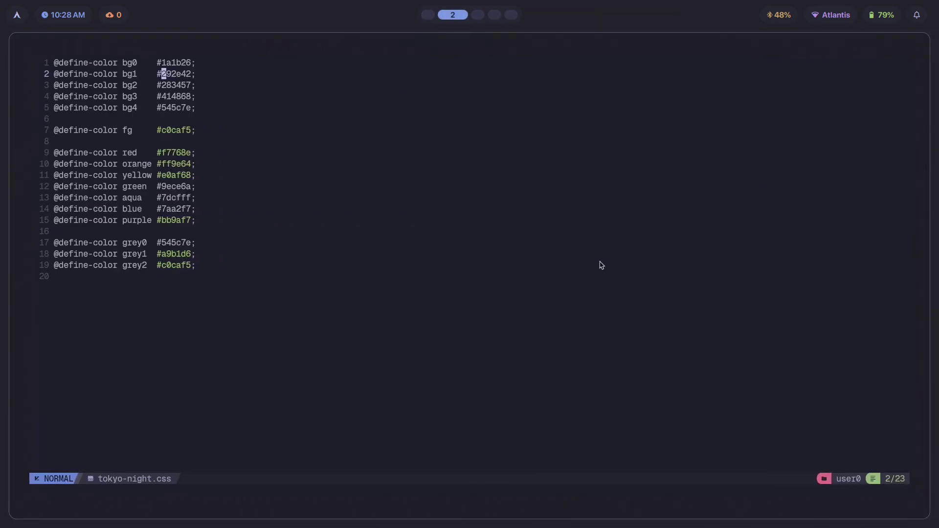
pyautogui.press('super+w')
pyautogui.press('Left')
pyautogui.press('Left')
pyautogui.press('Left')
pyautogui.press('Right')
pyautogui.press('Right')
pyautogui.press('Right')
pyautogui.press('Left')
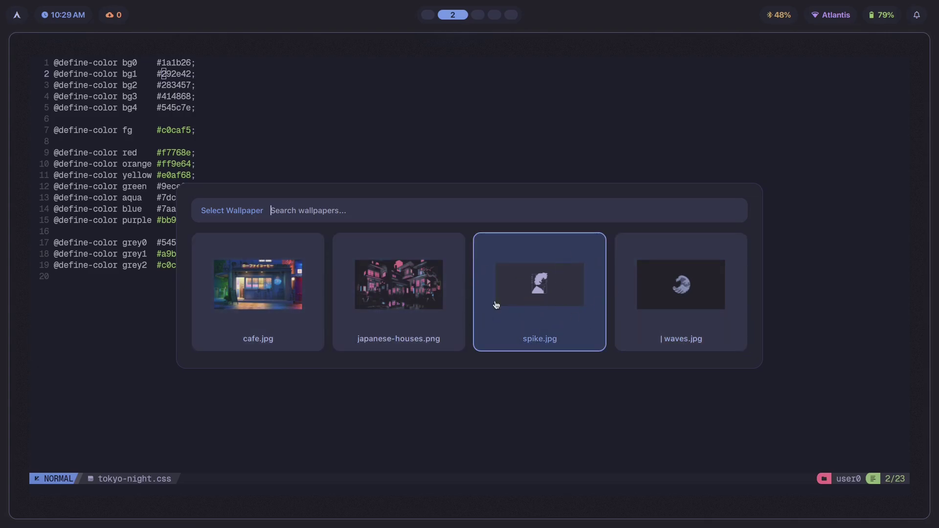
pyautogui.press('Right')
pyautogui.press('Return')
# Set .config/colorschemes/tokyo-night/wallpapers/troll.svg as the wallpaper with swww img, view it on an empty workspace, and close the terminal.
pyautogui.press('super+3')
pyautogui.write('swww img ')
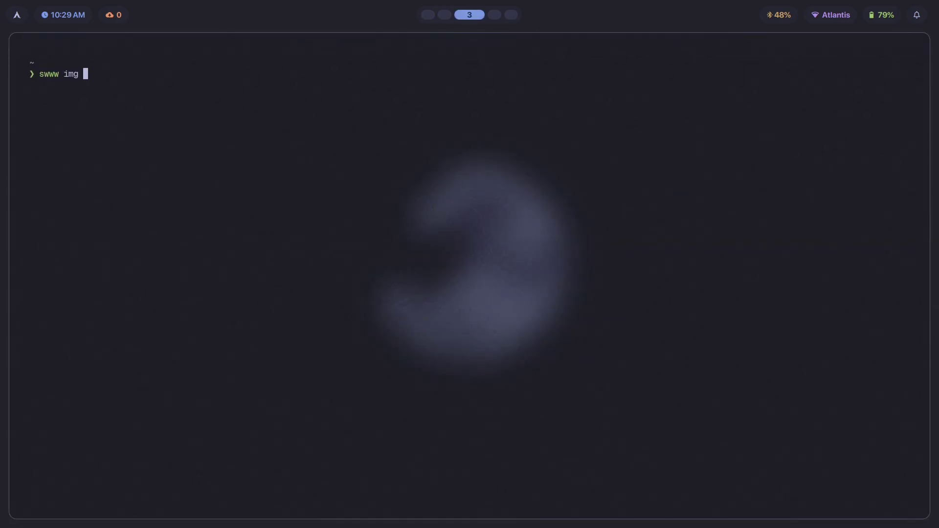
pyautogui.write('.config/color')
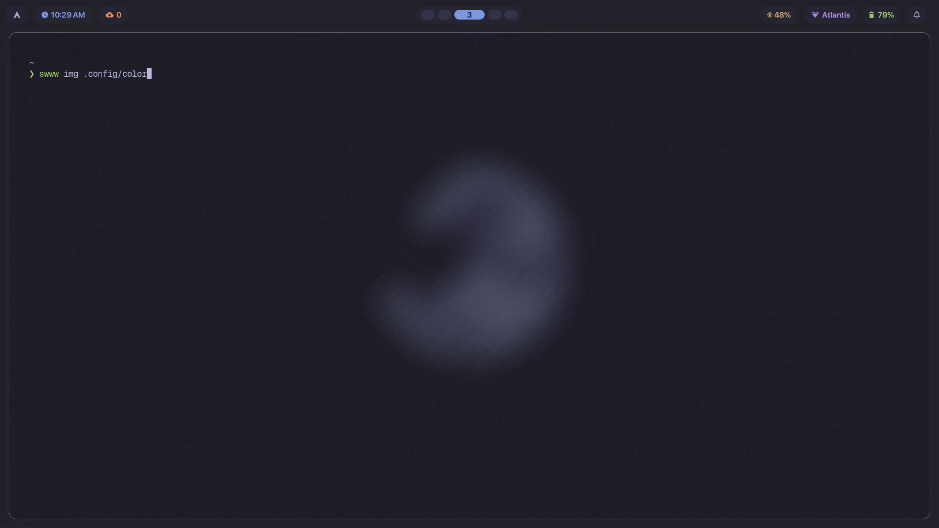
pyautogui.press('Tab')
pyautogui.write('to')
pyautogui.press('Tab')
pyautogui.write('wal')
pyautogui.press('Tab')
pyautogui.press('Tab')
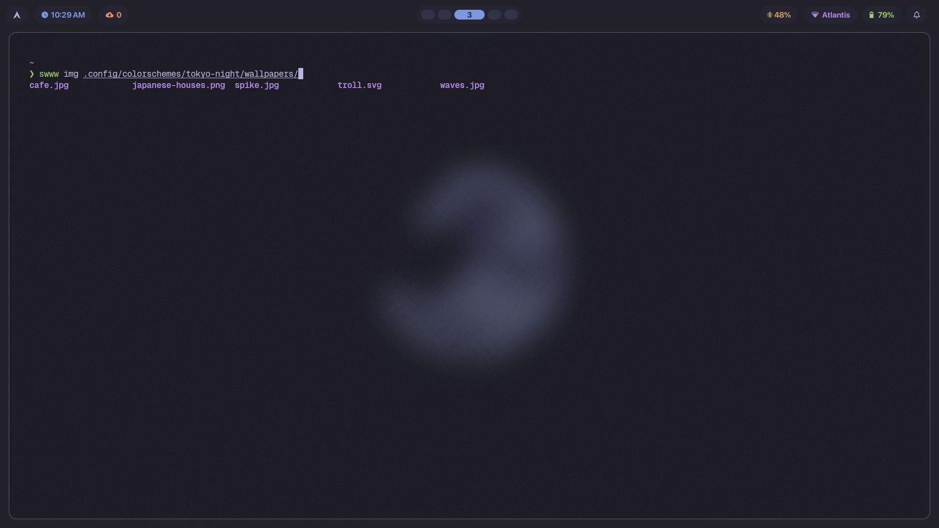
pyautogui.write('trol')
pyautogui.press('Tab')
pyautogui.press('Return')
pyautogui.press('super+4')
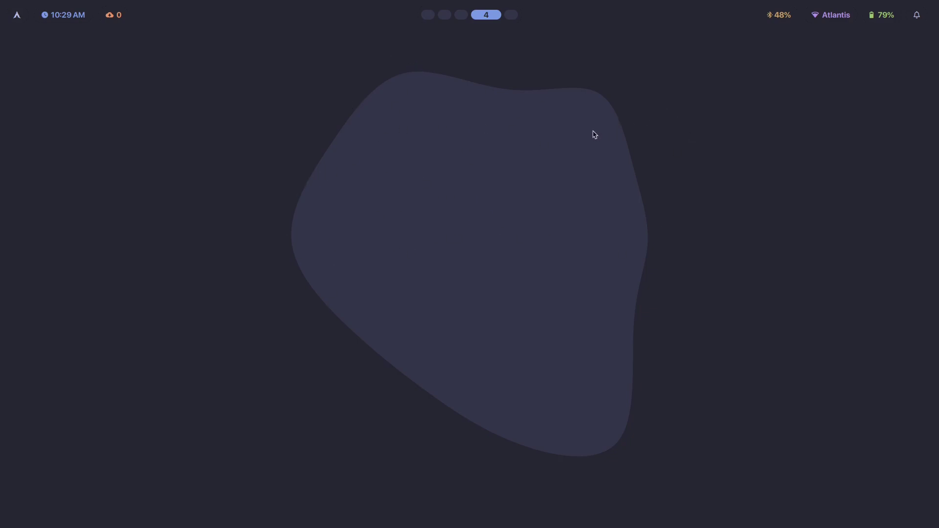
pyautogui.press('super+3')
pyautogui.press('super+q')
# Browse the list of generator styles in Haikei and open a new browser tab.
pyautogui.press('super+1')
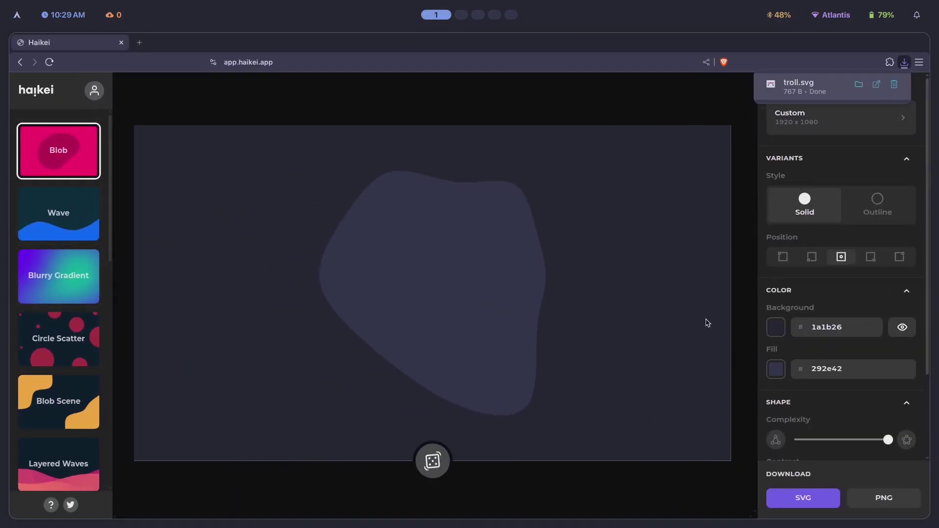
pyautogui.scroll(-9, 69, 199)
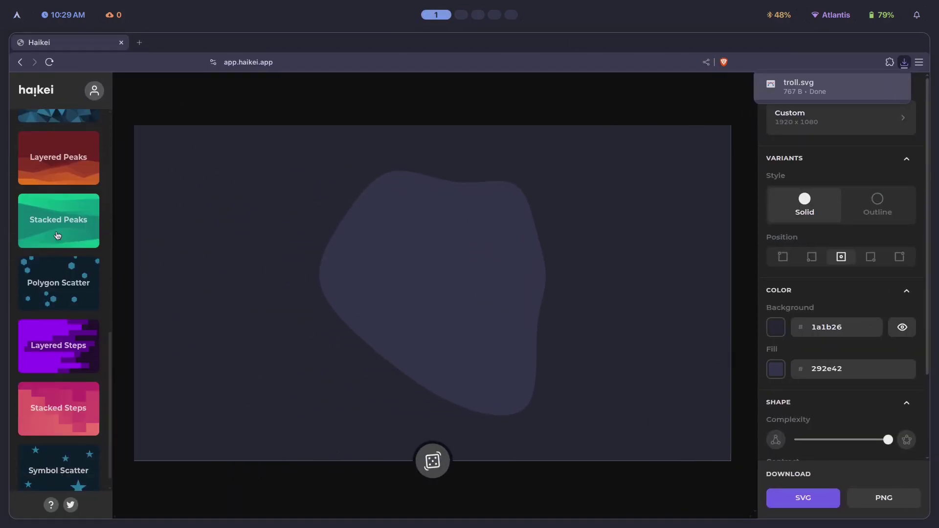
pyautogui.scroll(6, 69, 198)
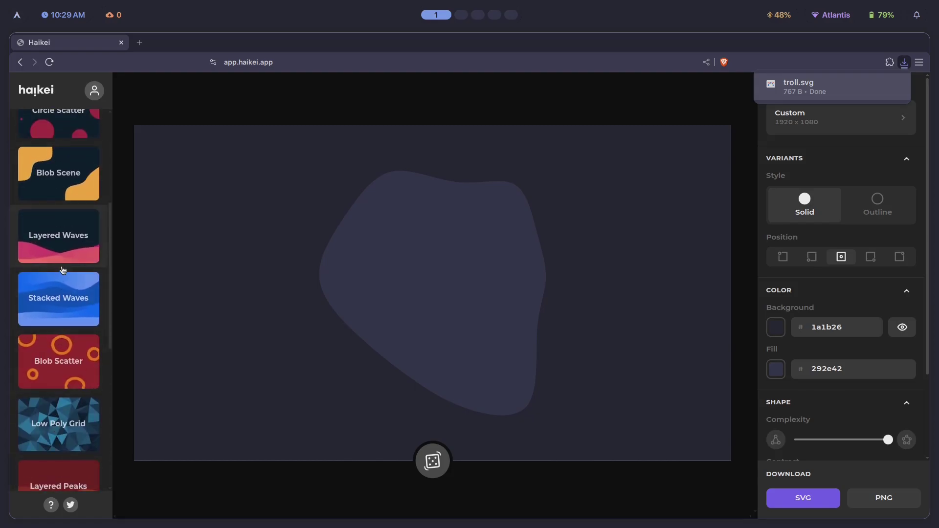
pyautogui.scroll(-6, 59, 231)
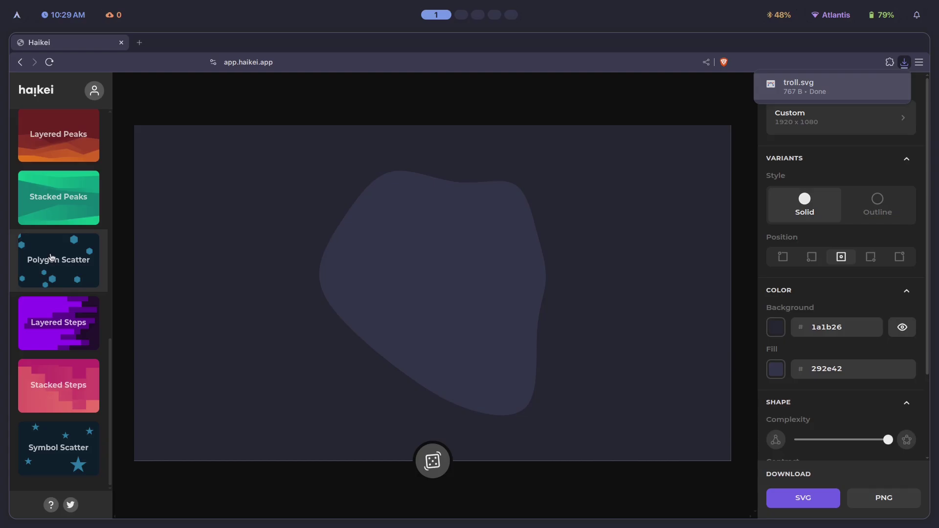
pyautogui.hotkey('ctrl', 't')
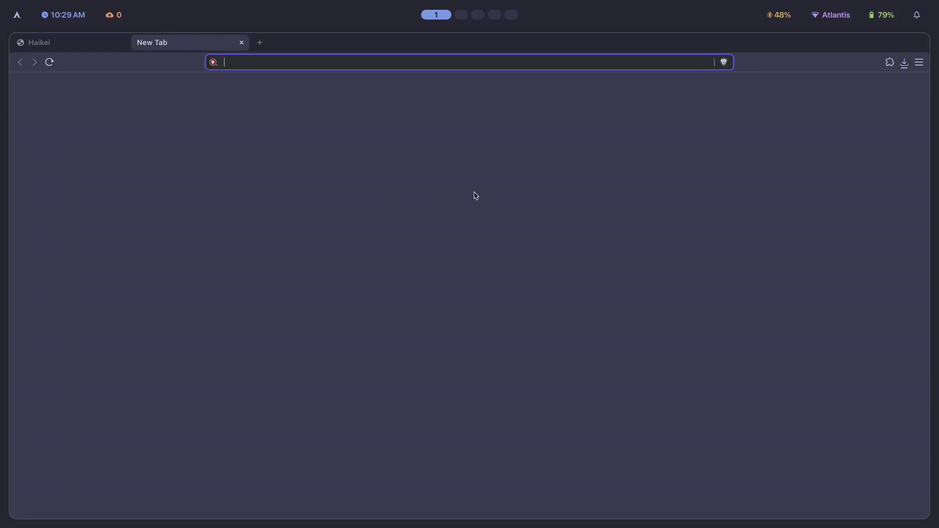
# Go to an empty workspace and switch the desktop theme to gruvbox-dark.
pyautogui.press('super+2')
pyautogui.press('super+3')
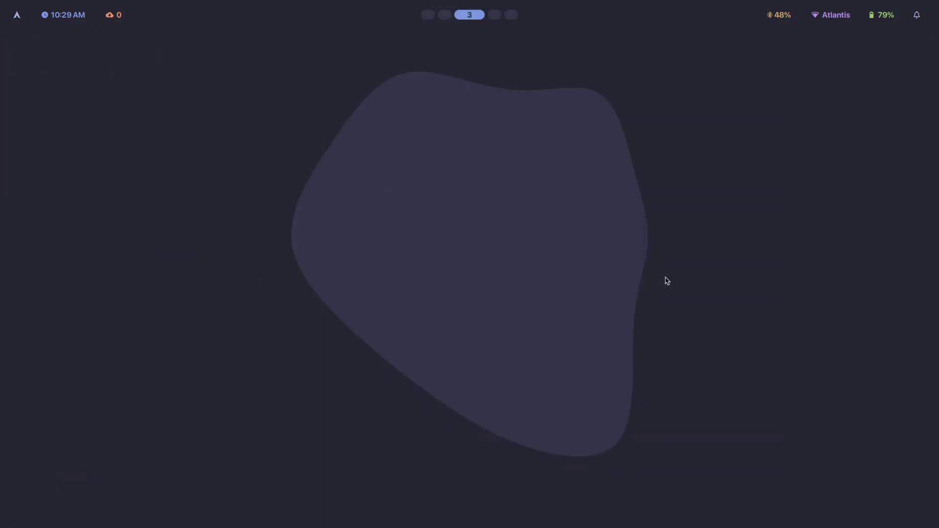
pyautogui.press('super+t')
pyautogui.press('Down')
pyautogui.press('Down')
pyautogui.press('Return')
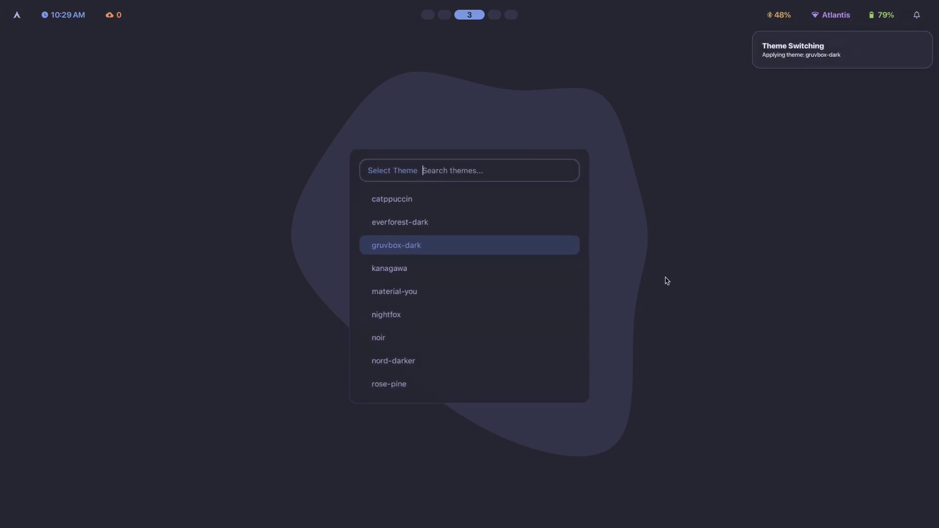
# Switch the desktop theme to kanagawa.
pyautogui.press('super+t')
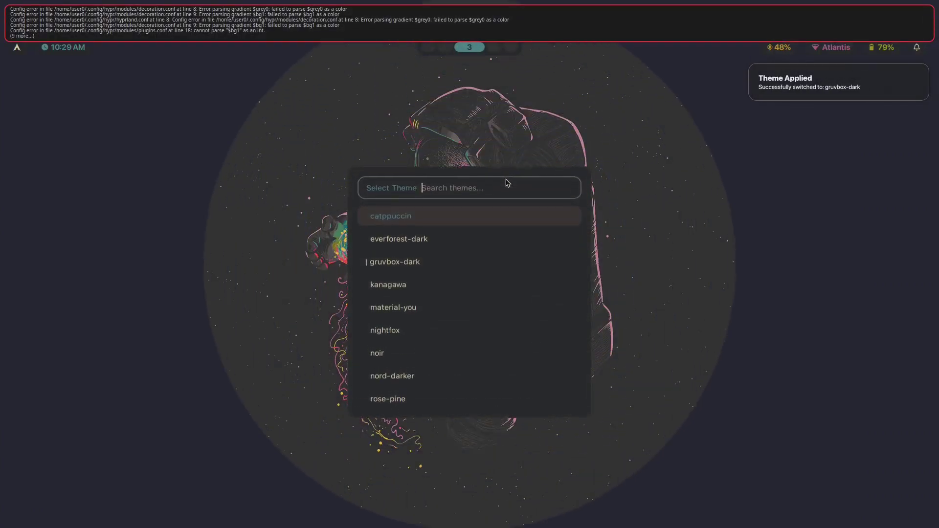
pyautogui.press('Down')
pyautogui.press('Down')
pyautogui.press('Down')
pyautogui.press('Return')
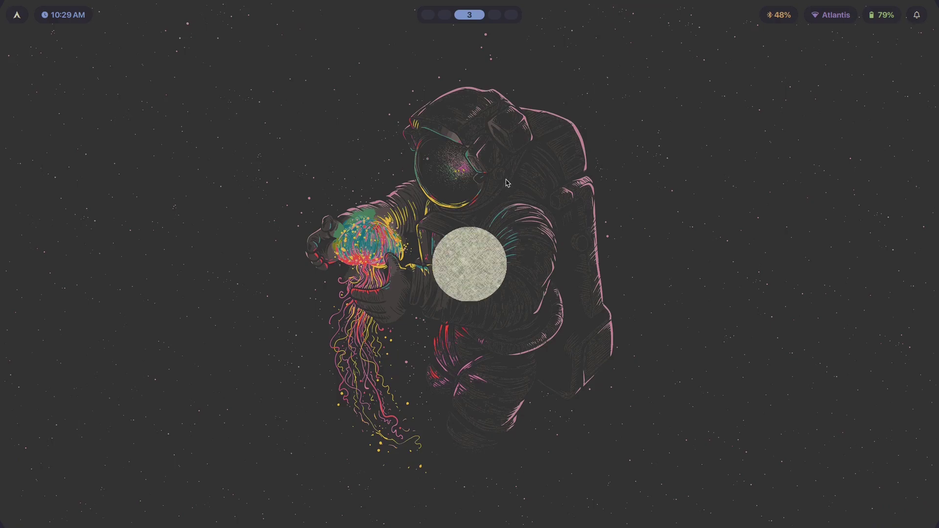
# Switch the desktop theme back to gruvbox-dark.
pyautogui.press('super+t')
pyautogui.press('Down')
pyautogui.press('Down')
pyautogui.press('Return')
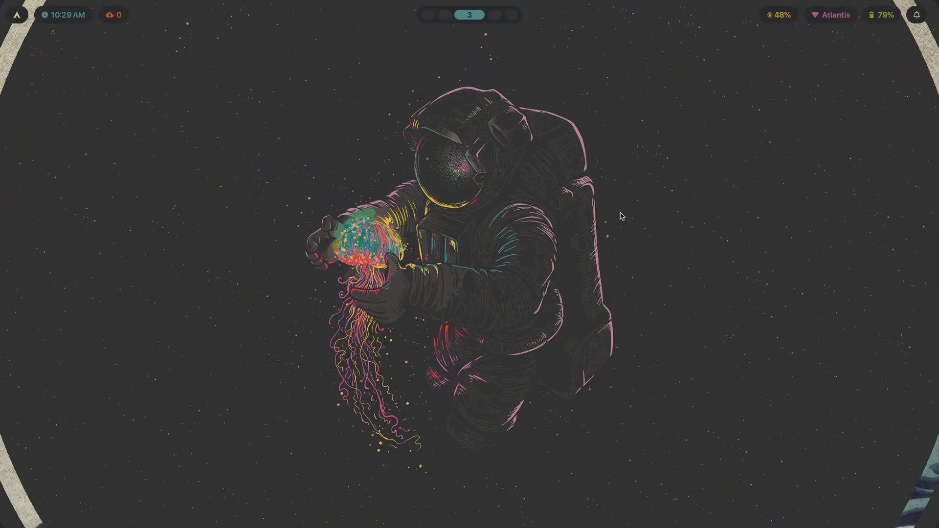
# Open github.com/morhetz/gruvbox in the browser and find the dark mode palette in the README.
pyautogui.press('super+1')
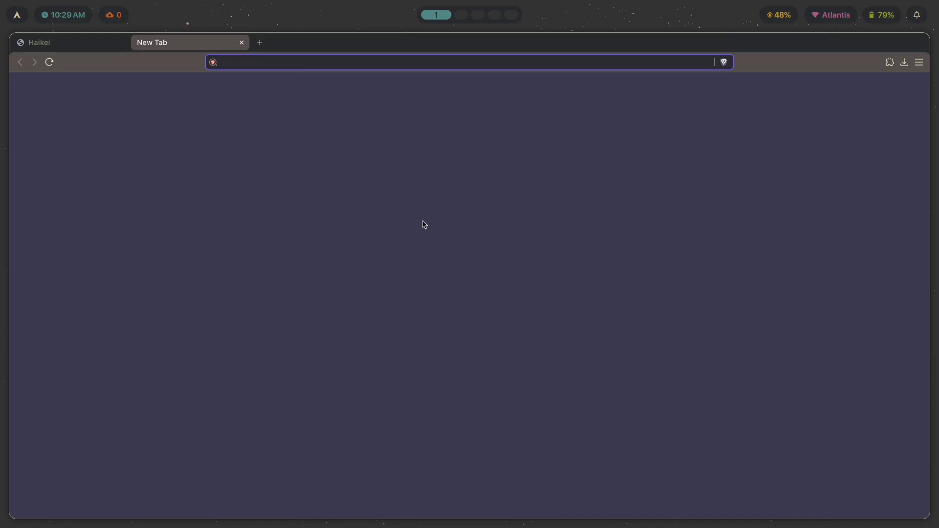
pyautogui.write('github.com/morhetz/gruvbox')
pyautogui.press('Return')
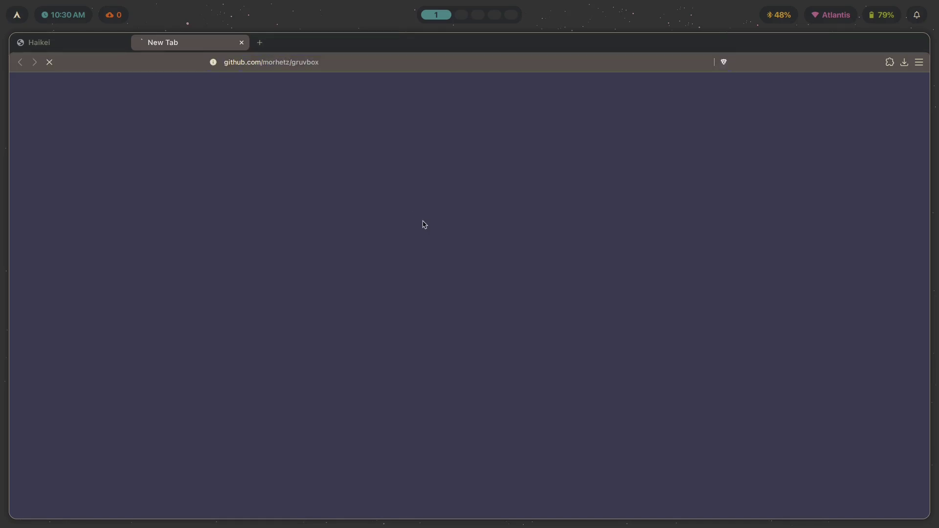
pyautogui.scroll(-5, 296, 195)
pyautogui.scroll(-20, 296, 198)
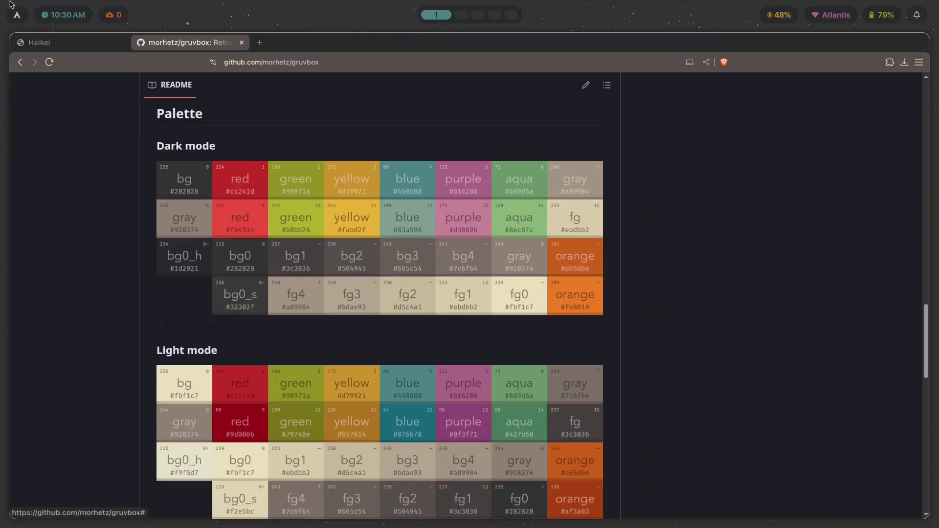
# Set the blob wallpaper's background in Haikei to gruvbox's dark bg colour, 282828.
pyautogui.hotkey('ctrl', 'Tab')
pyautogui.click(865, 331)
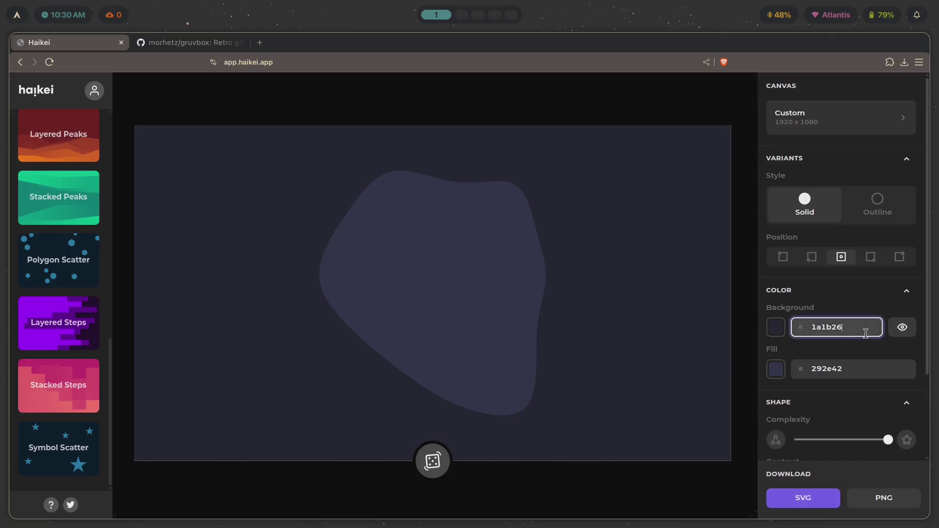
pyautogui.hotkey('ctrl', 'a')
pyautogui.press('BackSpace')
pyautogui.hotkey('ctrl', 'Tab')
pyautogui.hotkey('ctrl', 'Tab')
pyautogui.hotkey('ctrl', 'a')
pyautogui.press('BackSpace')
pyautogui.write('282828')
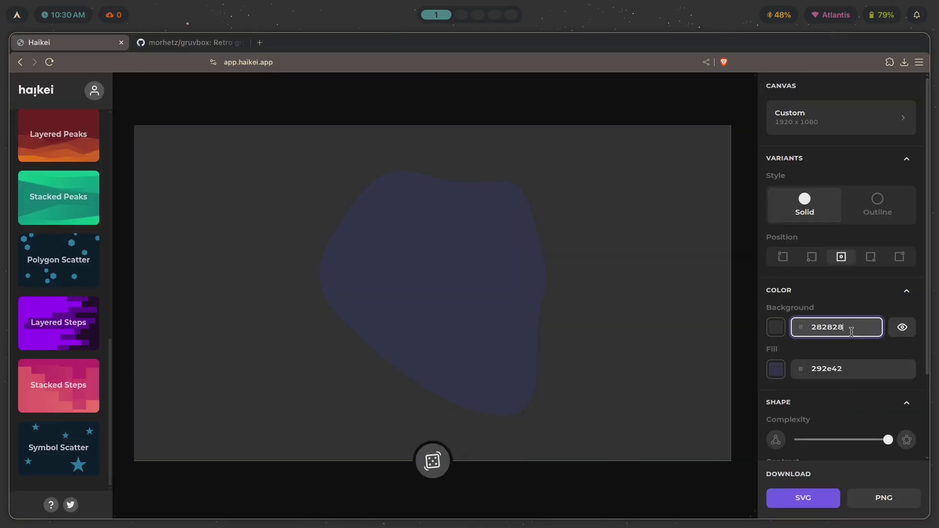
# Look up the fg colour in the gruvbox palette and set the blob's fill to ebdbb2.
pyautogui.hotkey('ctrl', 'Tab')
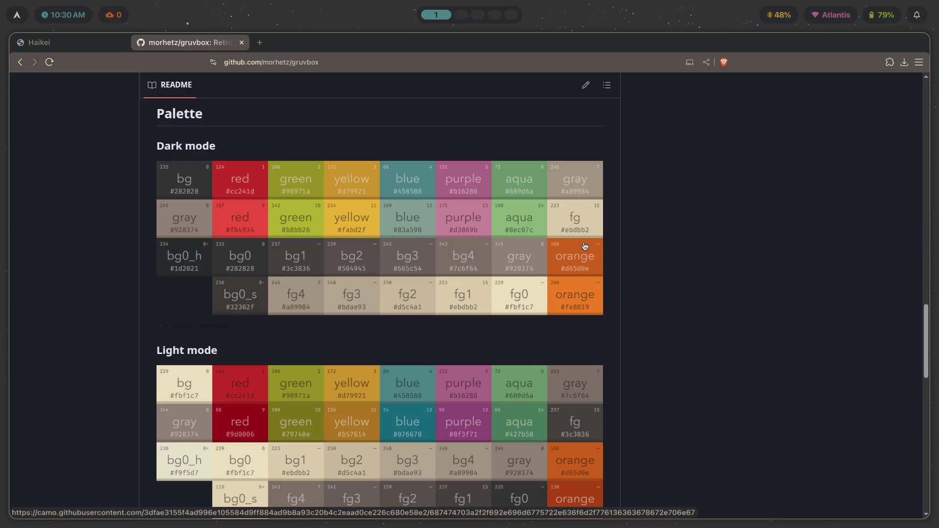
pyautogui.hotkey('ctrl', 'Tab')
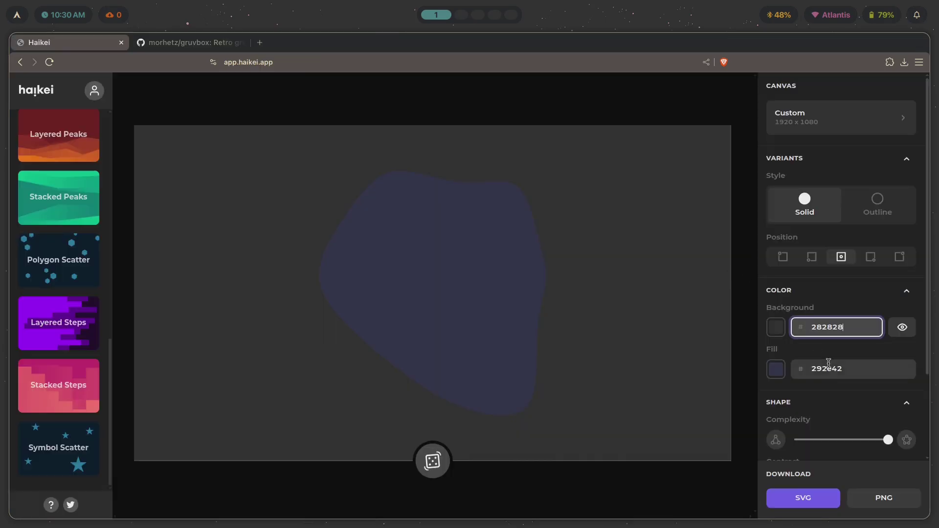
pyautogui.click(883, 372)
pyautogui.hotkey('ctrl', 'a')
pyautogui.press('BackSpace')
pyautogui.write('ebdbb2')
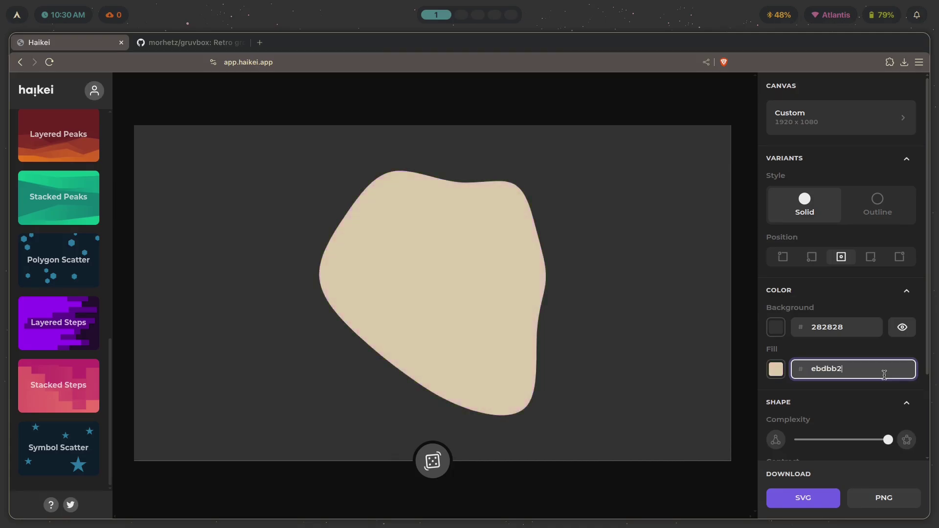
pyautogui.moveTo(823, 344); pyautogui.dragTo(831, 365)
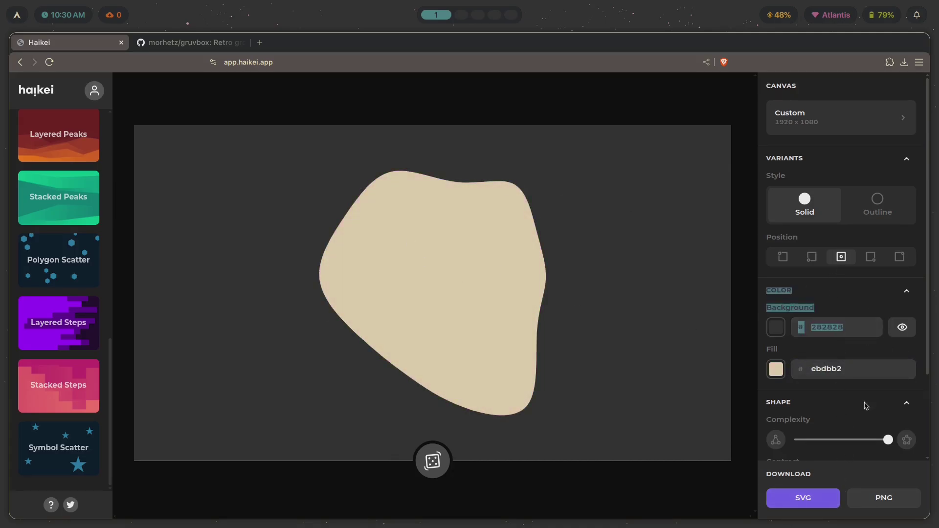
pyautogui.click(865, 399)
# Check the canvas dimensions and the save location offered for the SVG download without saving the file.
pyautogui.click(816, 127)
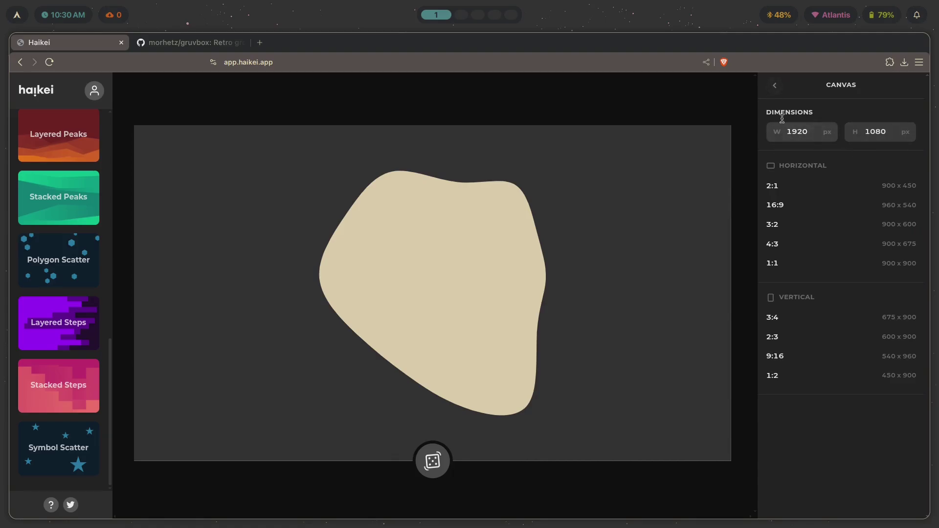
pyautogui.click(775, 85)
pyautogui.click(807, 498)
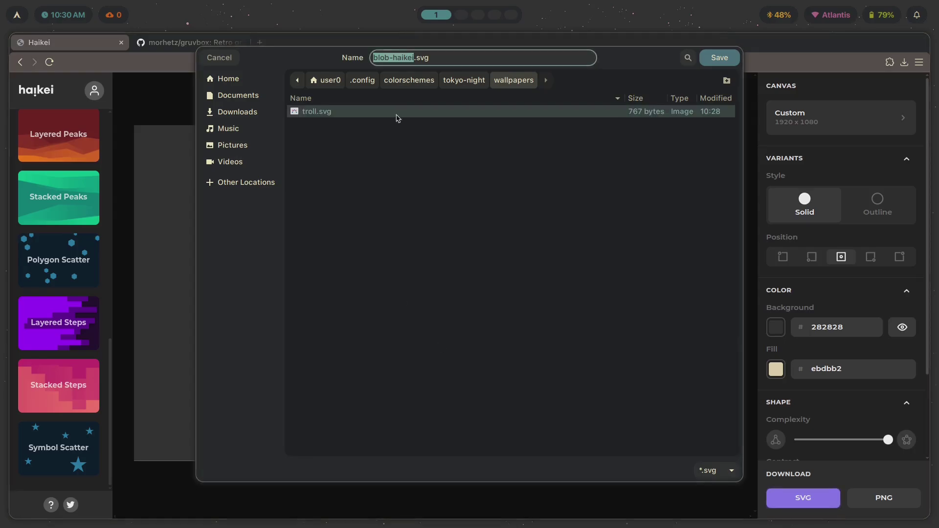
pyautogui.click(223, 64)
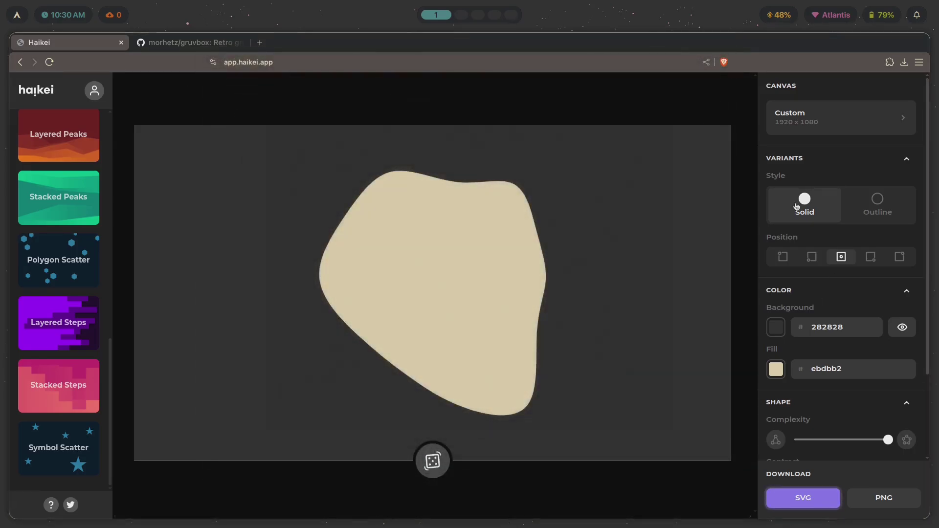
# Close the tokyo-night.css editor and switch the desktop theme to nord-darker.
pyautogui.press('super+2')
pyautogui.press('super+q')
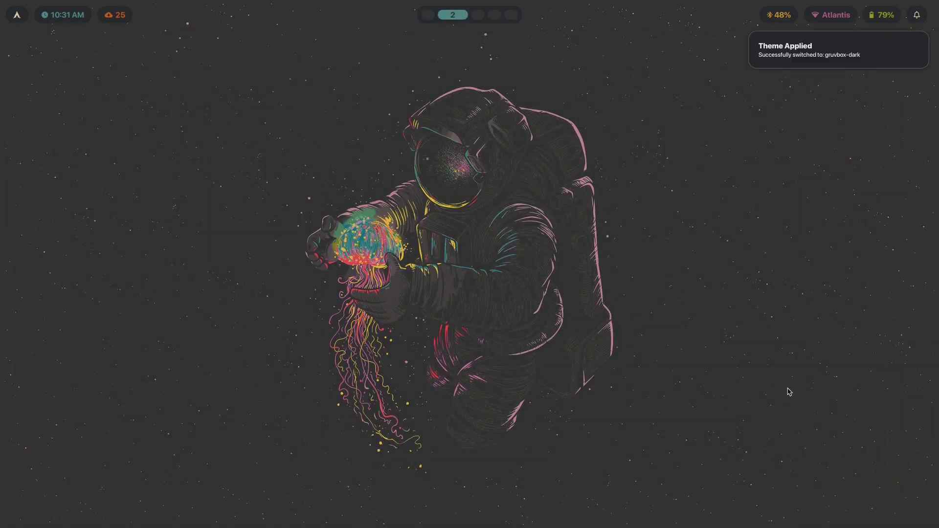
pyautogui.press('super+shift+t')
pyautogui.press('Down')
pyautogui.press('Down')
pyautogui.press('Down')
pyautogui.press('Down')
pyautogui.press('Down')
pyautogui.press('Down')
pyautogui.press('Down')
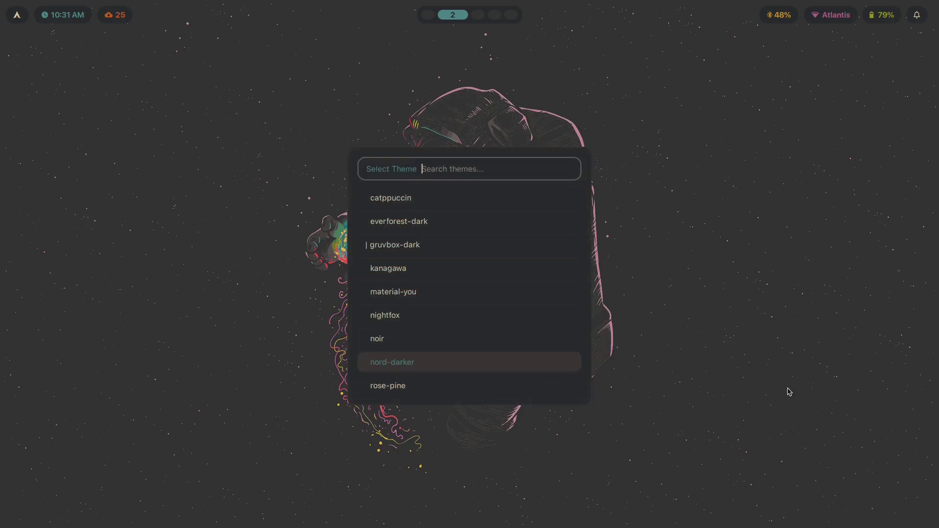
pyautogui.press('Return')
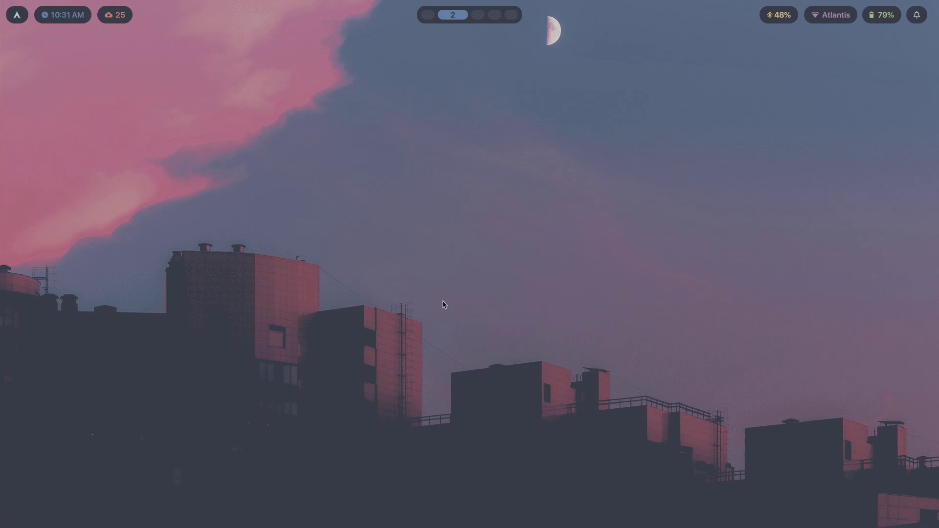
# Try the forest.jpg wallpaper for the nord-darker theme and switch to heights.png.
pyautogui.press('super+t')
pyautogui.press('Return')
pyautogui.press('Right')
pyautogui.press('Right')
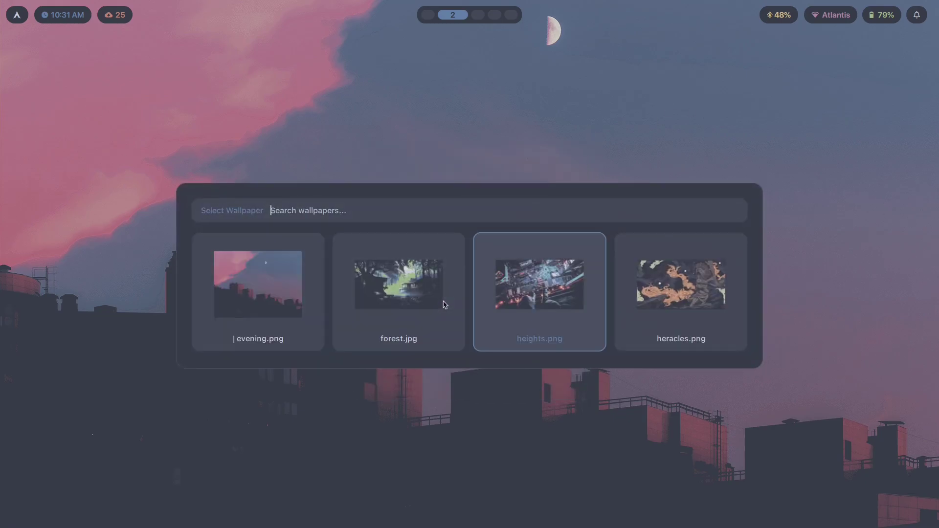
pyautogui.click(445, 304)
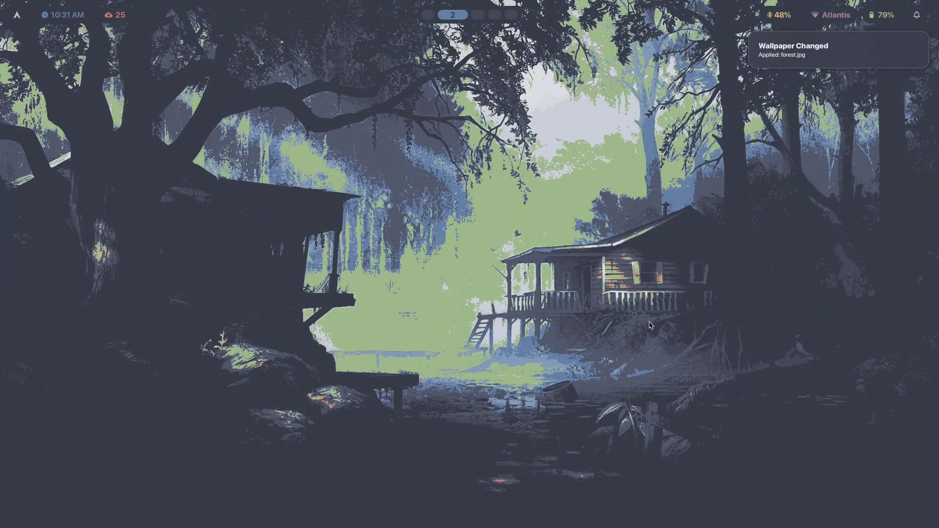
pyautogui.press('super+w')
pyautogui.press('Right')
pyautogui.press('Right')
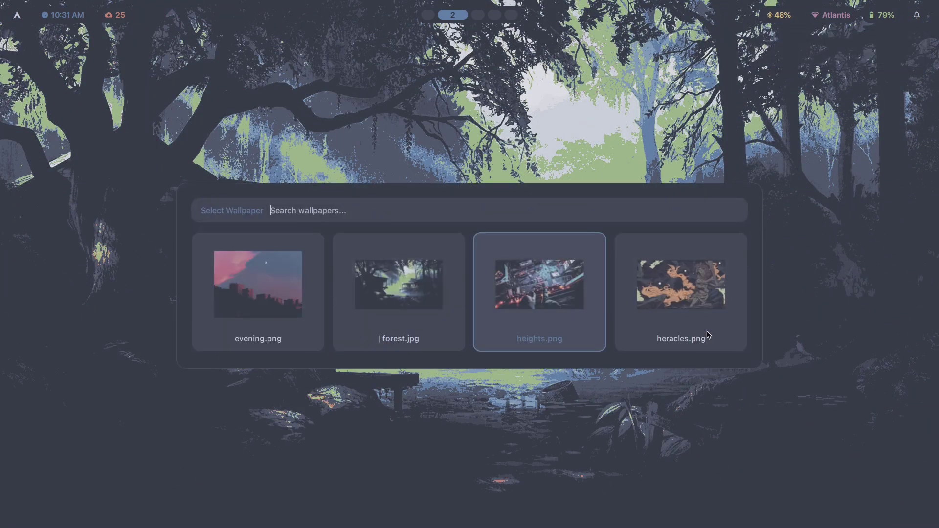
pyautogui.press('Return')
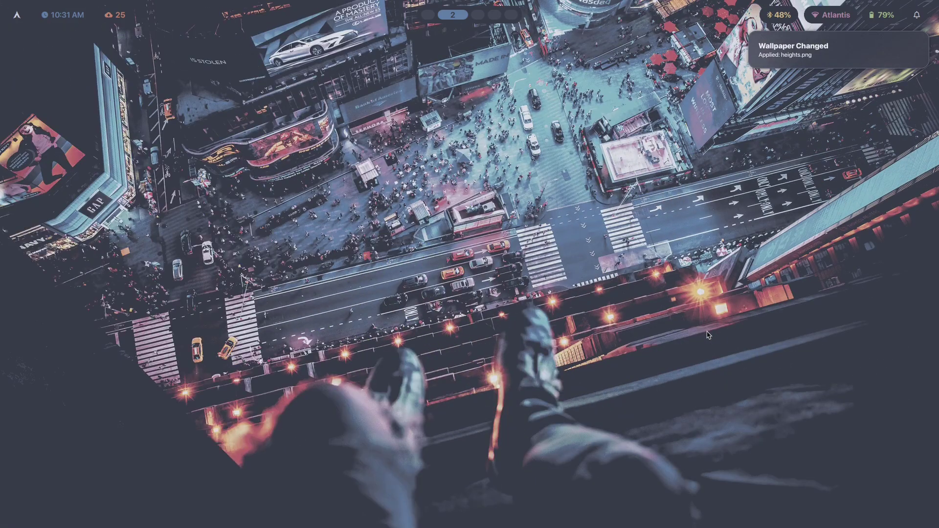
# Switch to the browser and play the Theme Switchers video in the System Reforging section of the HyprAccelerator product content.
pyautogui.press('super+5')
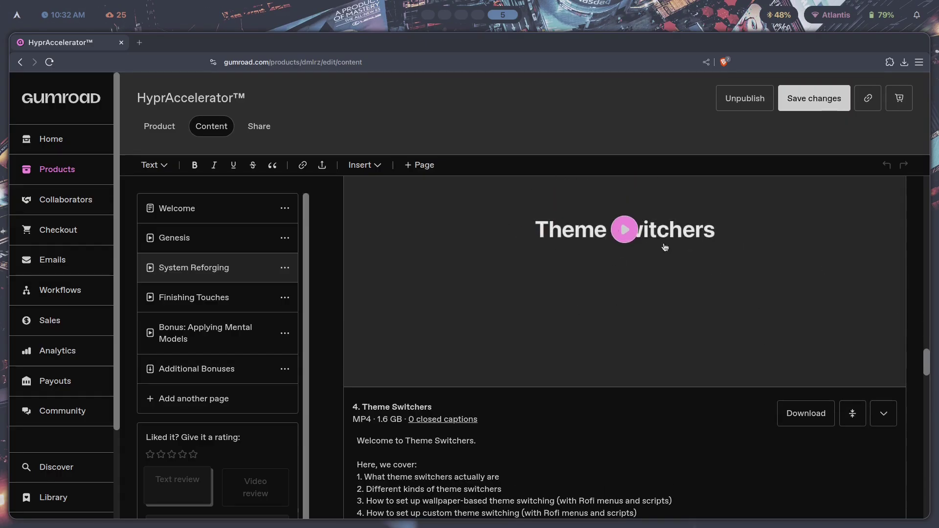
pyautogui.click(625, 230)
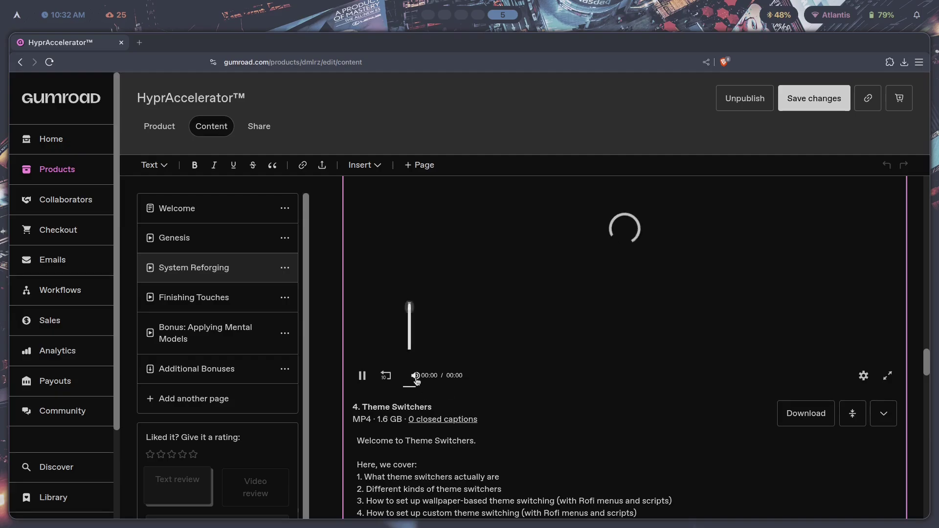
pyautogui.scroll(-1, 397, 427)
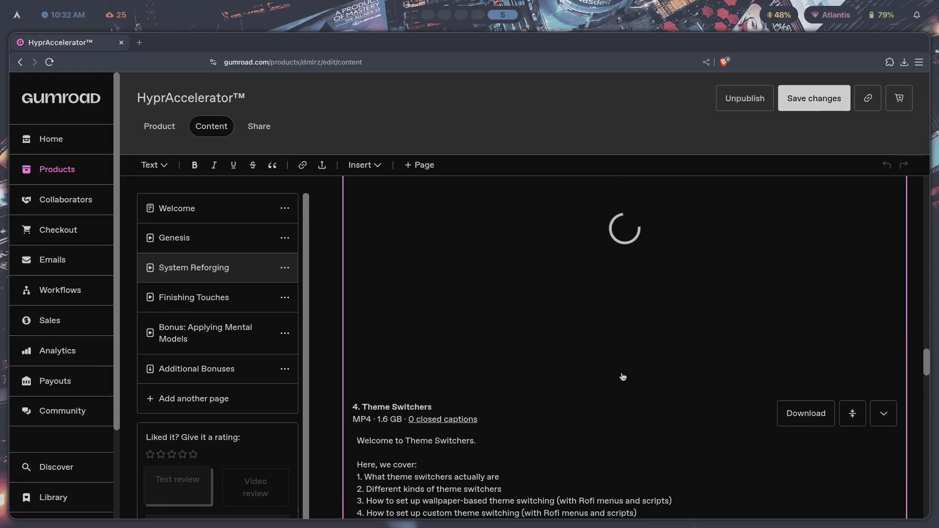
# Go to empty workspace 3 and change the desktop wallpaper to the palm trees seen against a blue sky.
pyautogui.press('super+3')
pyautogui.press('super+w')
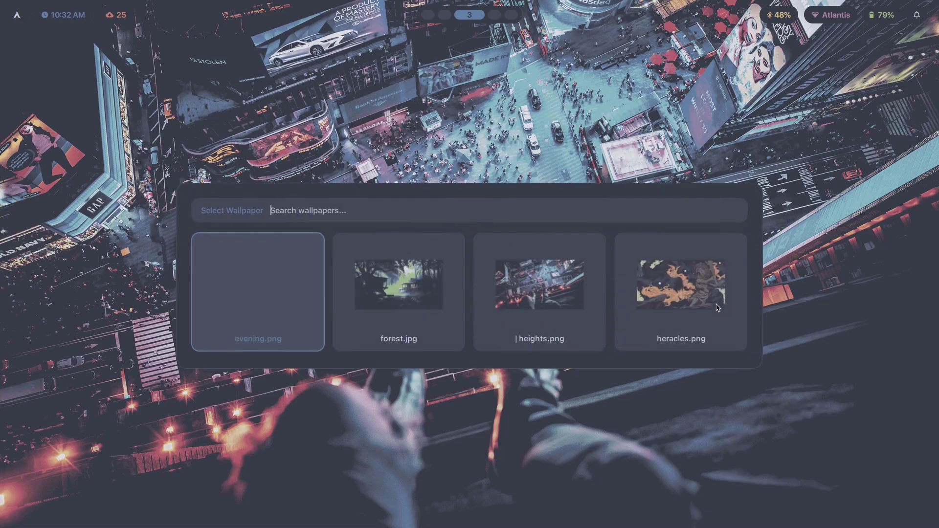
pyautogui.press('Right')
pyautogui.press('Right')
pyautogui.press('Right')
pyautogui.press('Right')
pyautogui.press('Return')
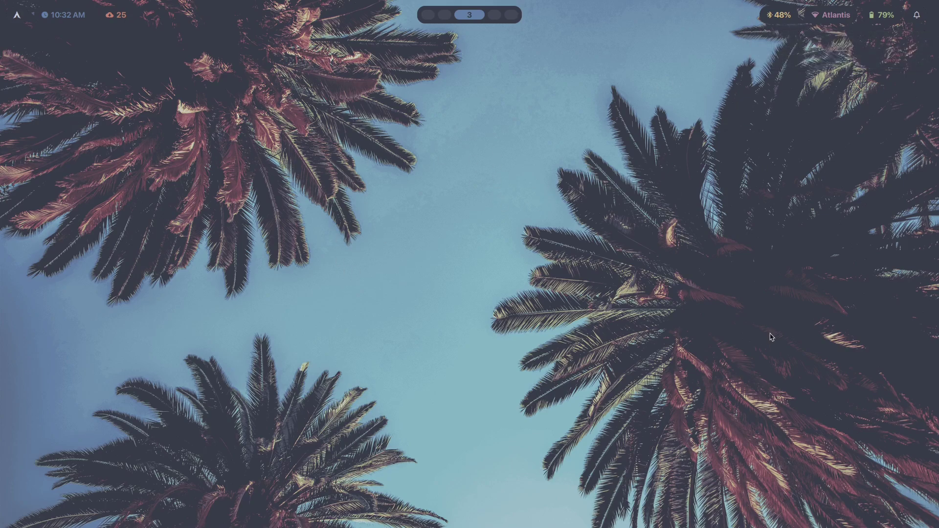
# Switch the desktop theme to rose-pine.
pyautogui.press('super+shift+t')
pyautogui.press('Down')
pyautogui.press('Down')
pyautogui.press('Down')
pyautogui.press('Down')
pyautogui.press('Down')
pyautogui.press('Down')
pyautogui.press('Down')
pyautogui.press('Down')
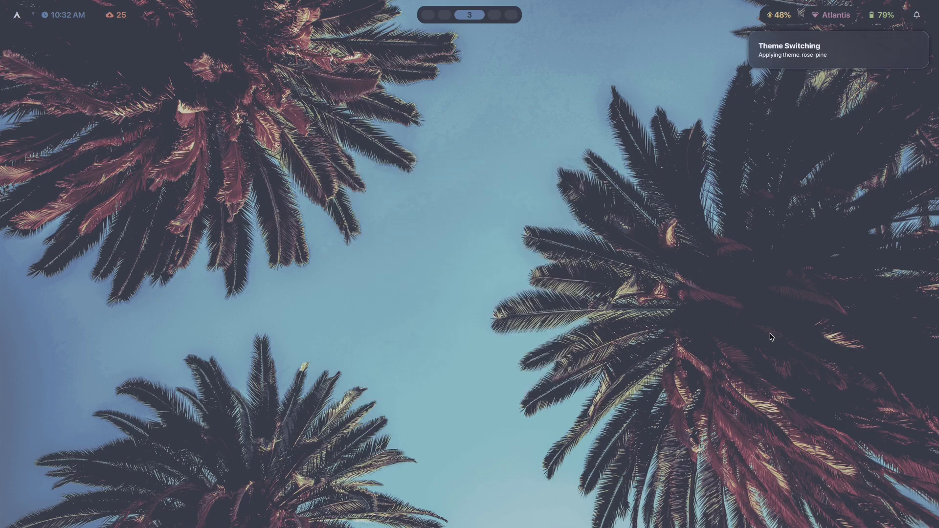